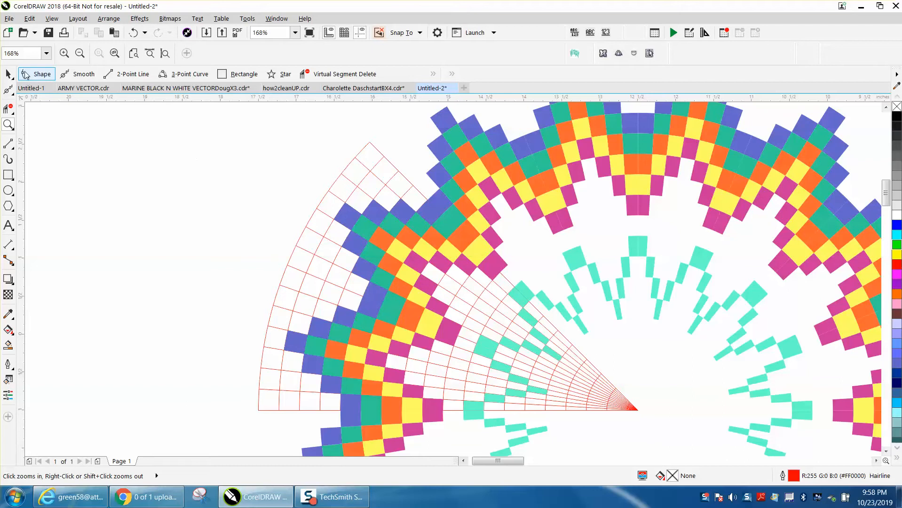
Move the red wedge grid away from the colored mandala, into the empty space beside it
{"action": "left_click", "coordinate": [367, 176]}
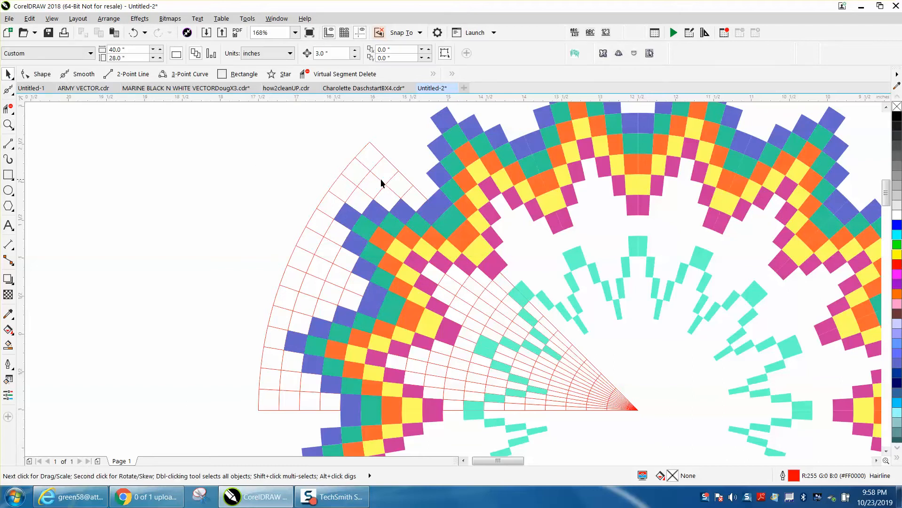
{"action": "left_click", "coordinate": [381, 181]}
{"action": "left_click_drag", "start_coordinate": [379, 177], "coordinate": [162, 155]}
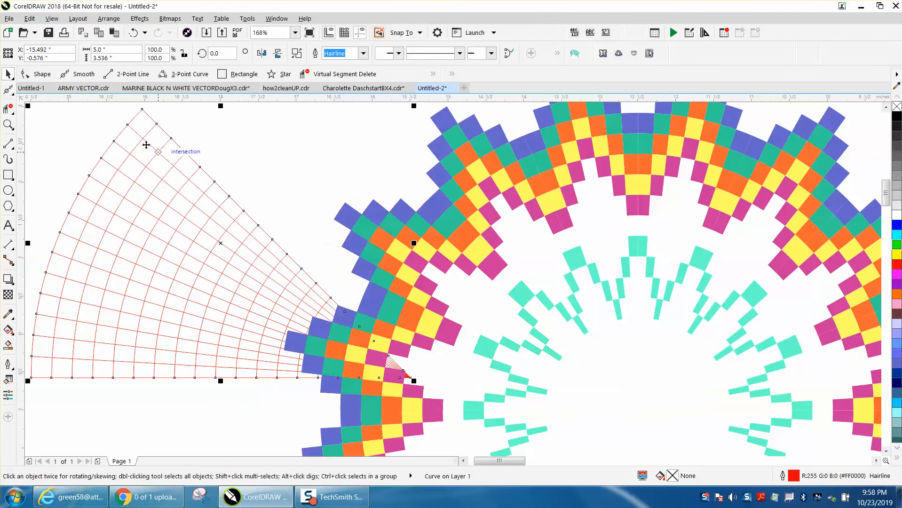
{"action": "scroll", "coordinate": [121, 137], "scroll_direction": "down", "scroll_amount": 5}
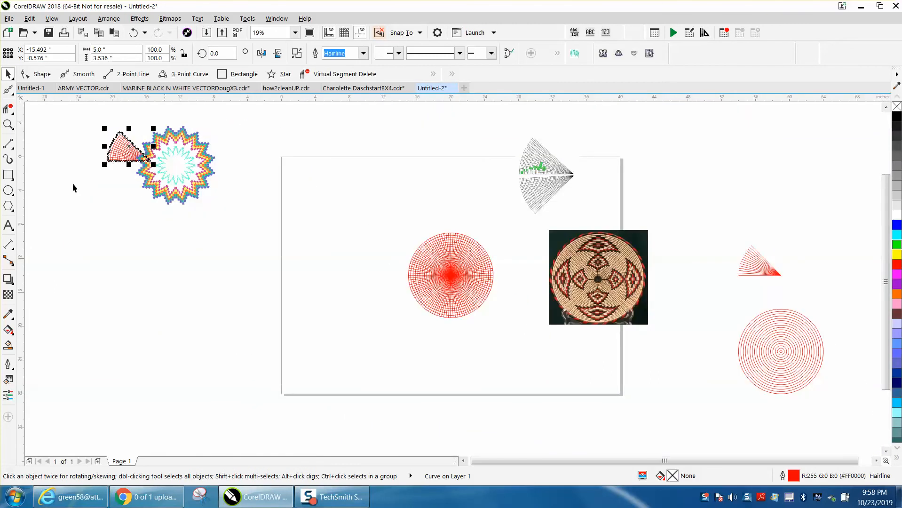
Move the red circular grid off the page, into the empty area beyond the basket photo and the concentric rings
{"action": "left_click", "coordinate": [8, 124]}
{"action": "left_click_drag", "start_coordinate": [409, 231], "coordinate": [508, 317]}
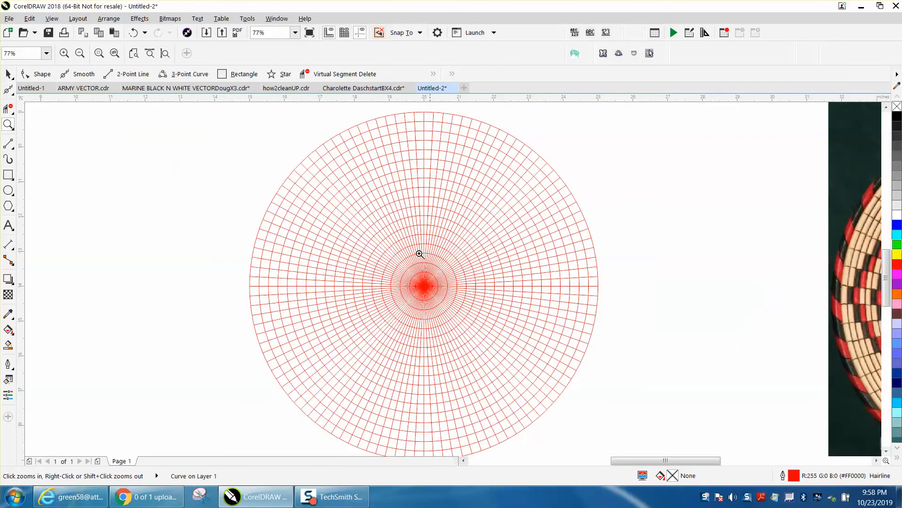
{"action": "right_click", "coordinate": [241, 208]}
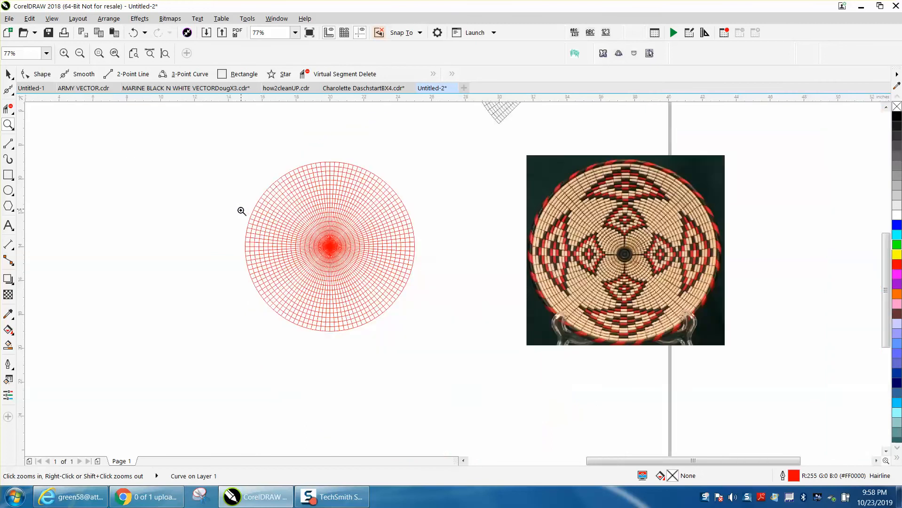
{"action": "right_click", "coordinate": [262, 217]}
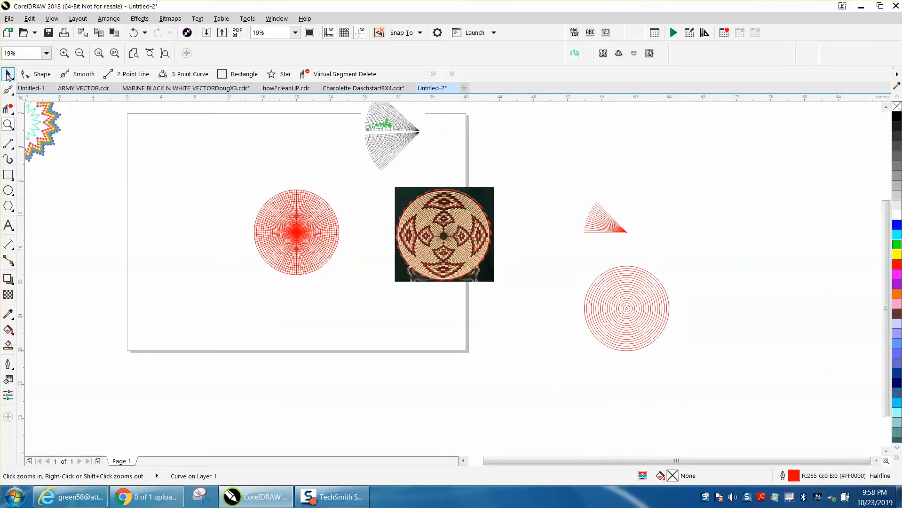
{"action": "left_click", "coordinate": [8, 74]}
{"action": "left_click_drag", "start_coordinate": [295, 227], "coordinate": [780, 229]}
Draw a circle on the page, set its size to 10 inches and center it on the page
{"action": "left_click", "coordinate": [8, 190]}
{"action": "left_click_drag", "start_coordinate": [318, 194], "coordinate": [248, 276]}
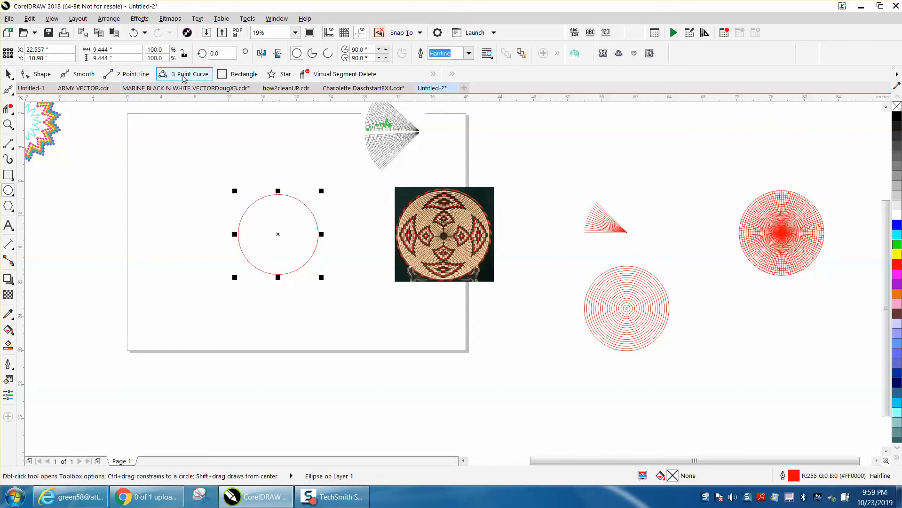
{"action": "left_click", "coordinate": [105, 49]}
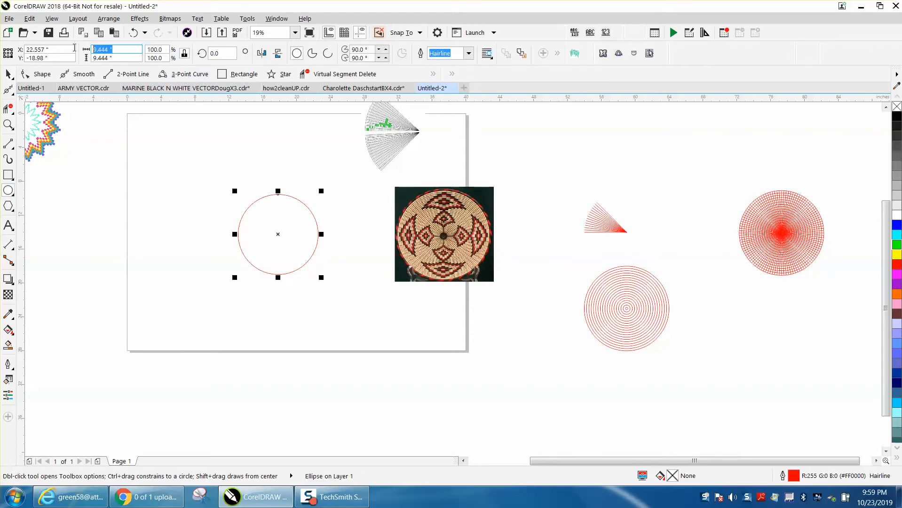
{"action": "type", "text": "10"}
{"action": "key", "text": "Return"}
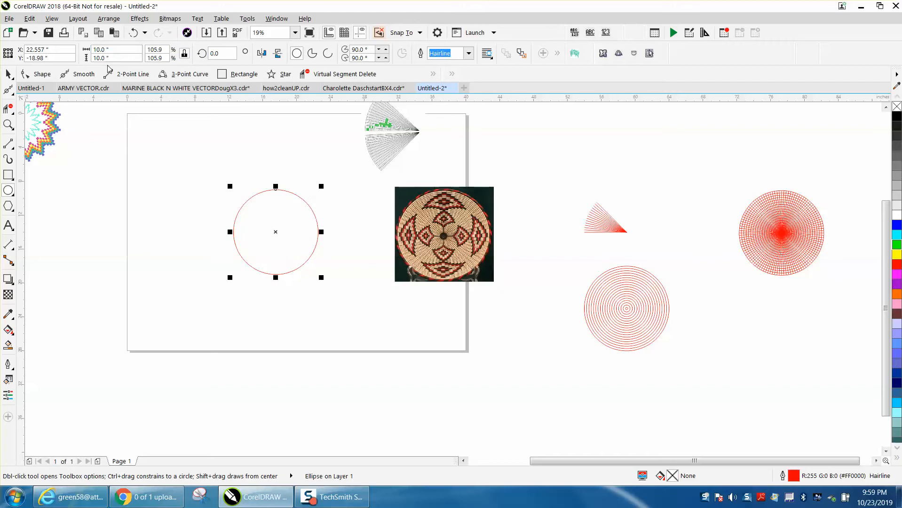
{"action": "key", "text": "p"}
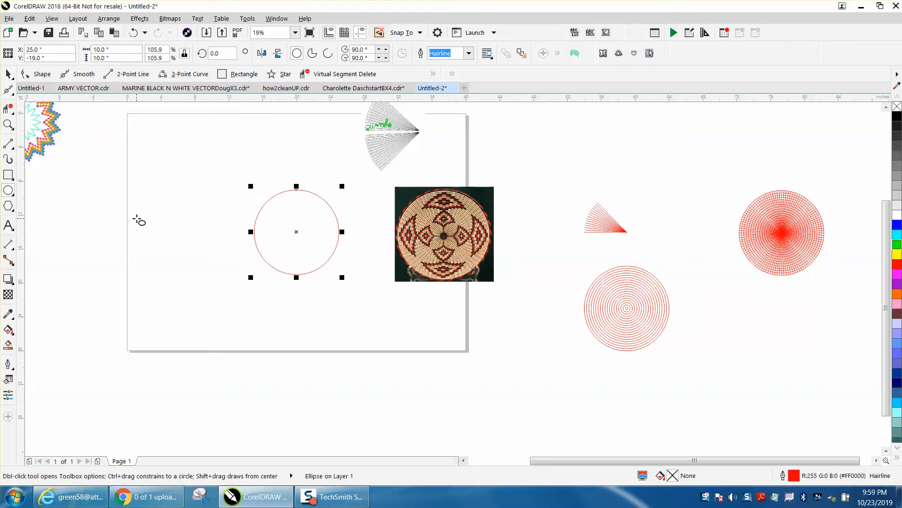
Draw a straight vertical line, set its length to 10 inches and center it on the page through the circle
{"action": "left_click", "coordinate": [10, 149]}
{"action": "left_click_drag", "start_coordinate": [168, 159], "coordinate": [171, 256]}
{"action": "left_click_drag", "start_coordinate": [123, 58], "coordinate": [77, 60]}
{"action": "type", "text": "10"}
{"action": "key", "text": "Return"}
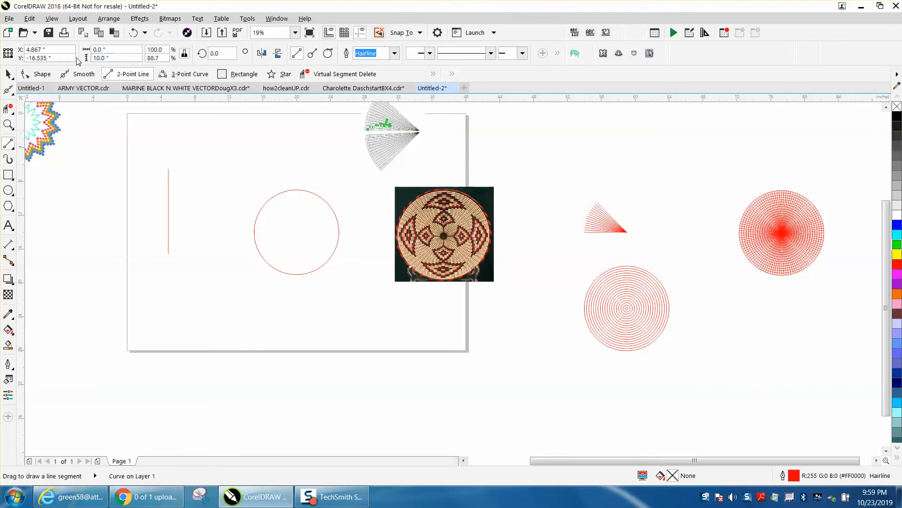
{"action": "key", "text": "p"}
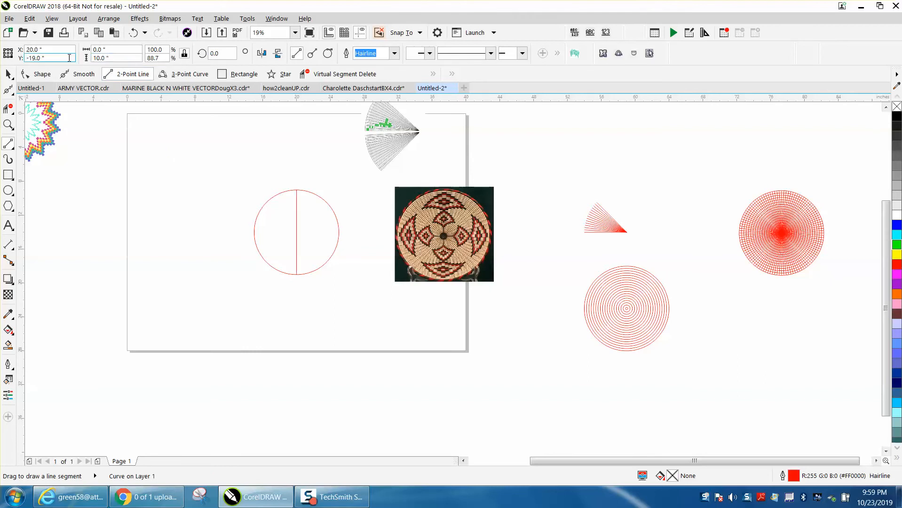
Rotate the vertical line about its center by 3.2 degrees with 55 copies to fill the circle with spokes
{"action": "left_click", "coordinate": [10, 74]}
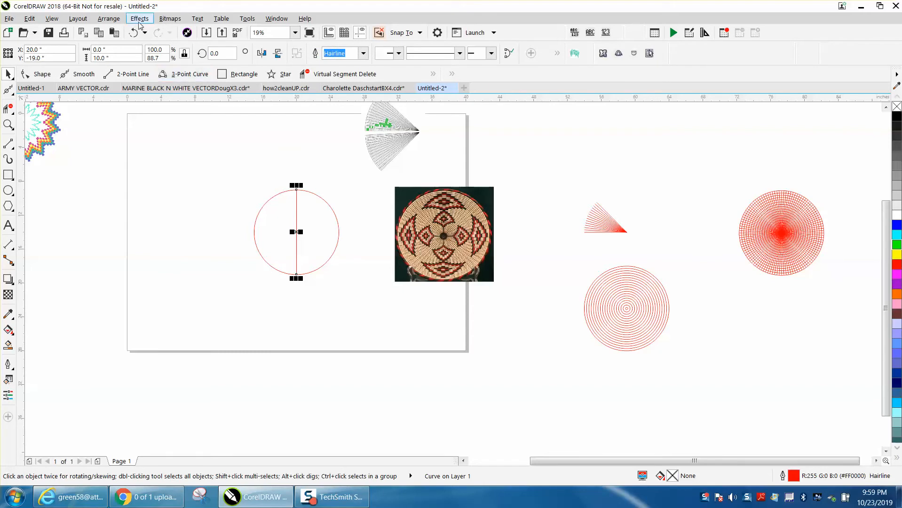
{"action": "left_click", "coordinate": [109, 19]}
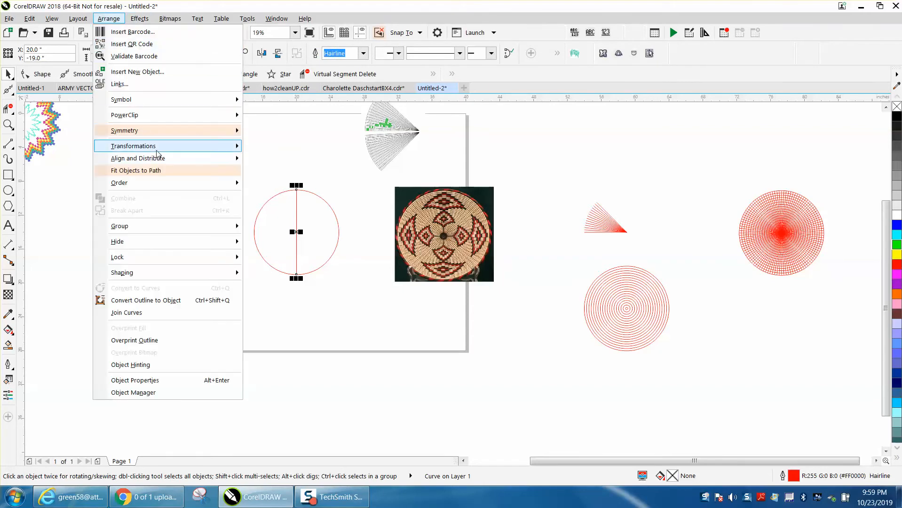
{"action": "mouse_move", "coordinate": [157, 152]}
{"action": "left_click", "coordinate": [269, 159]}
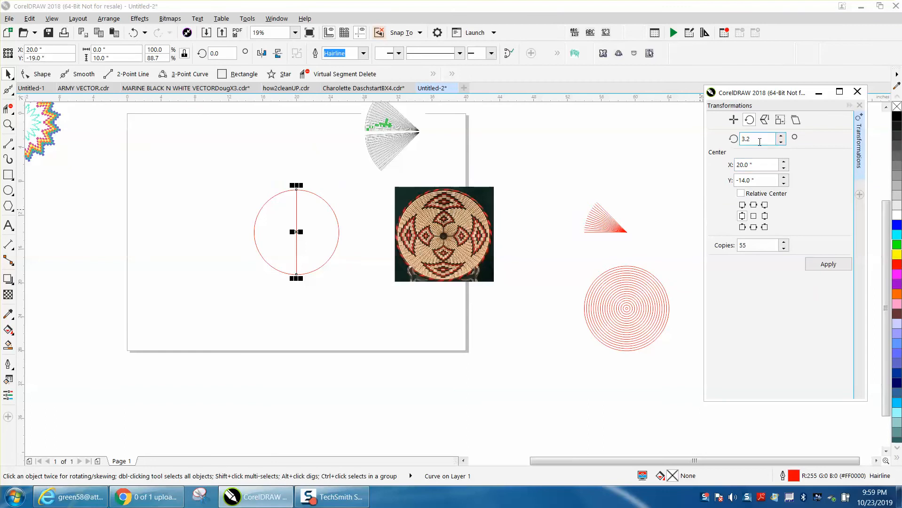
{"action": "left_click", "coordinate": [762, 244]}
{"action": "left_click", "coordinate": [824, 264]}
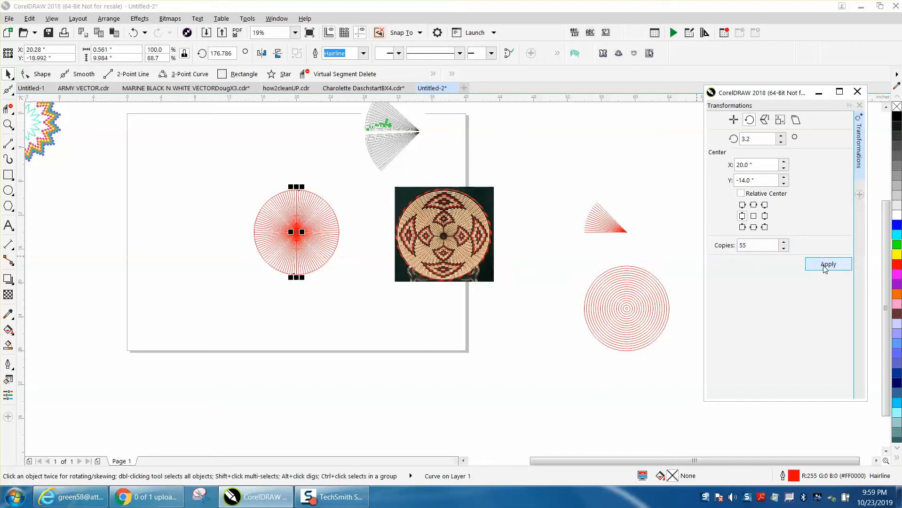
Delete one of the diagonal spoke lines inside the circle, and undo the deletion
{"action": "left_click", "coordinate": [8, 125]}
{"action": "left_click_drag", "start_coordinate": [245, 183], "coordinate": [378, 288]}
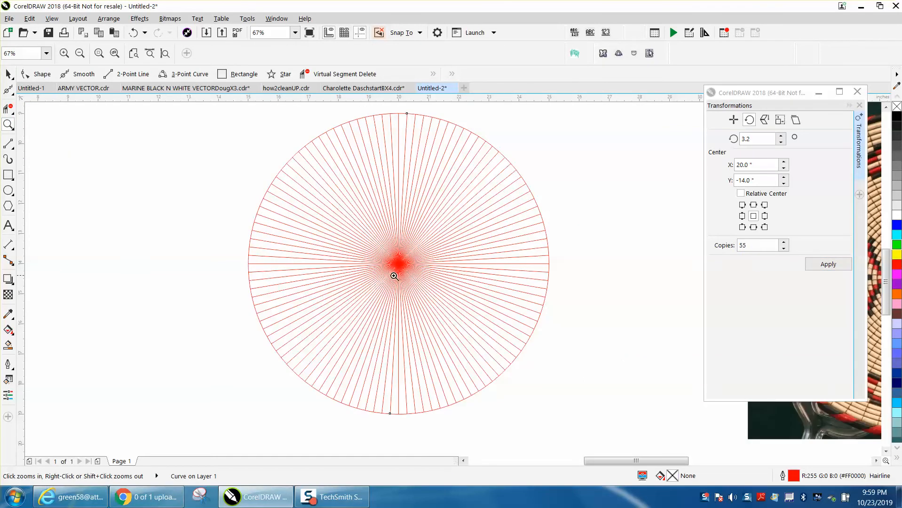
{"action": "right_click", "coordinate": [394, 152]}
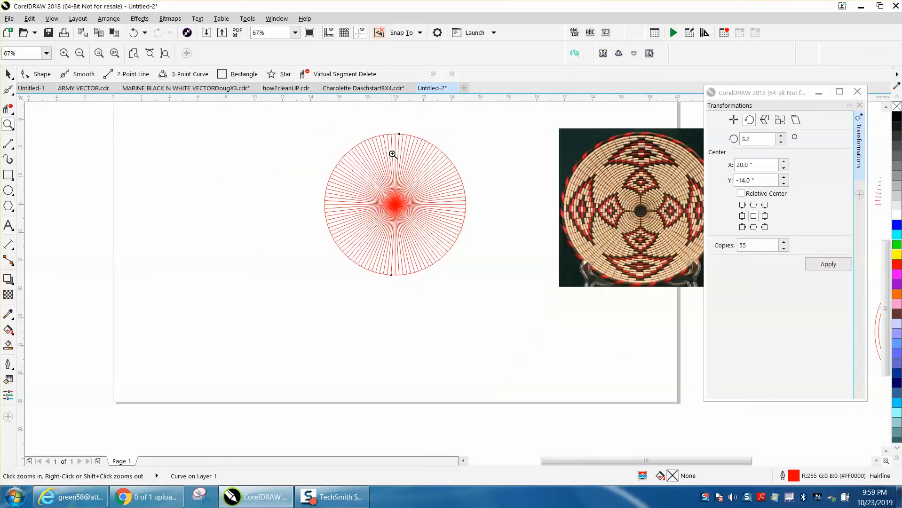
{"action": "left_click", "coordinate": [8, 75]}
{"action": "left_click", "coordinate": [306, 156]}
{"action": "left_click", "coordinate": [349, 151]}
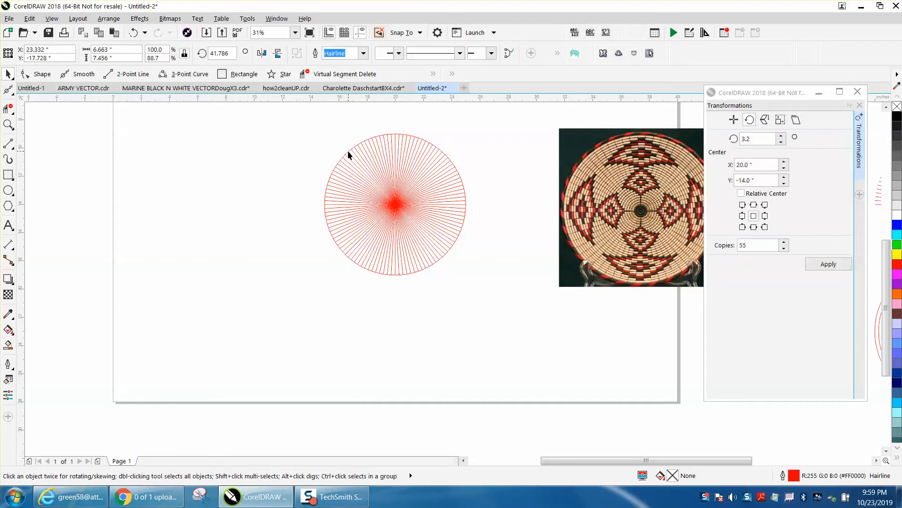
{"action": "left_click", "coordinate": [325, 153]}
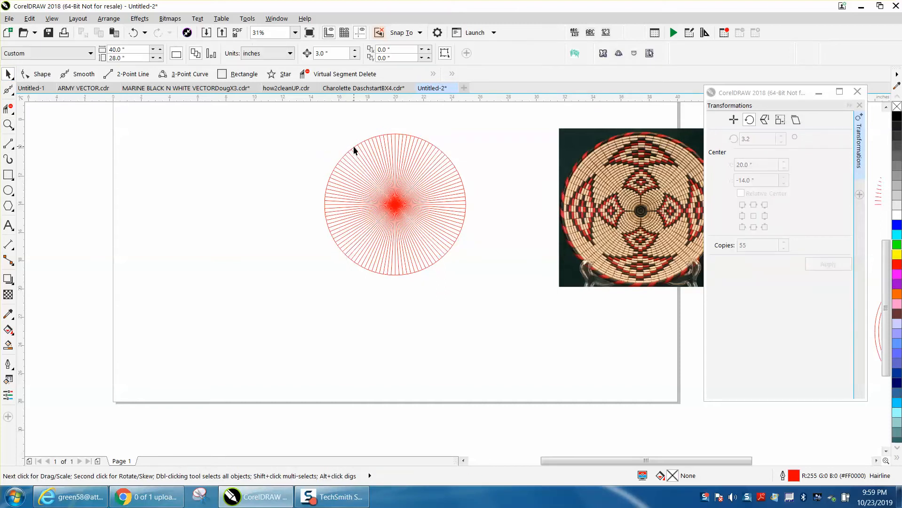
{"action": "left_click", "coordinate": [354, 150]}
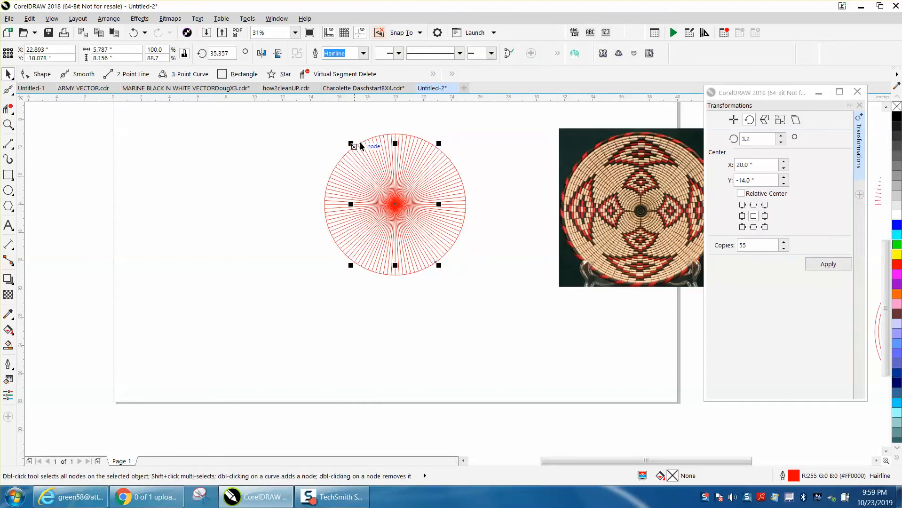
{"action": "left_click", "coordinate": [314, 150]}
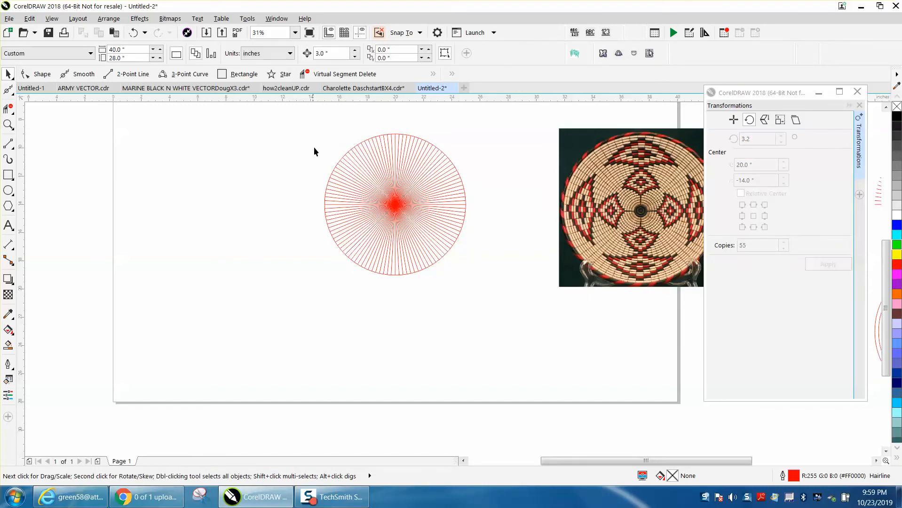
{"action": "left_click", "coordinate": [339, 160]}
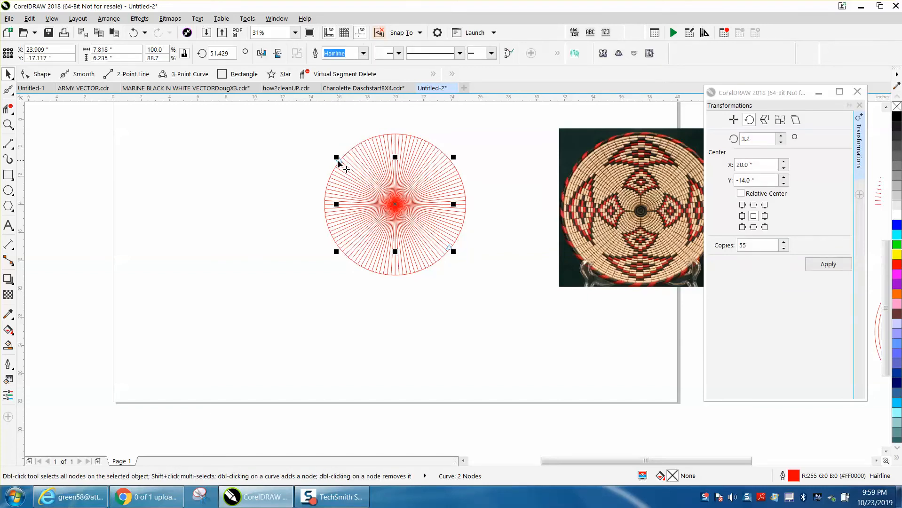
{"action": "key", "text": "Delete"}
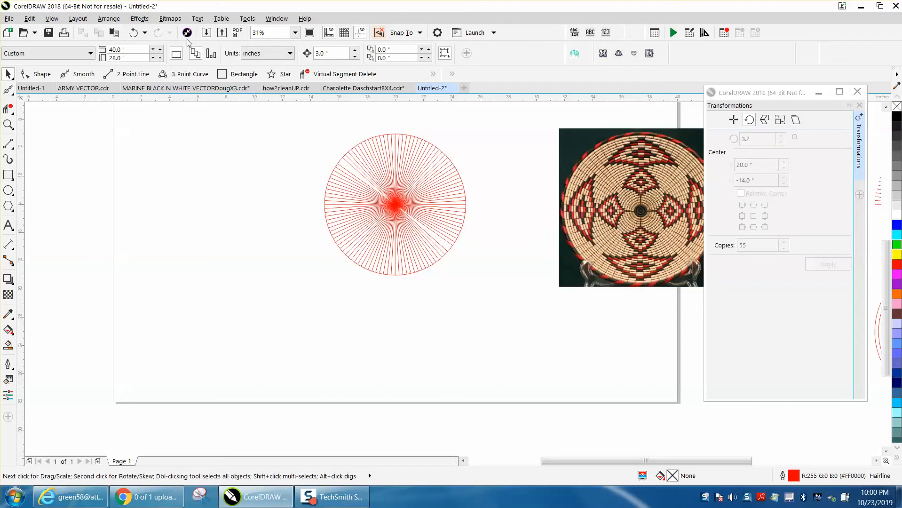
{"action": "left_click", "coordinate": [133, 33]}
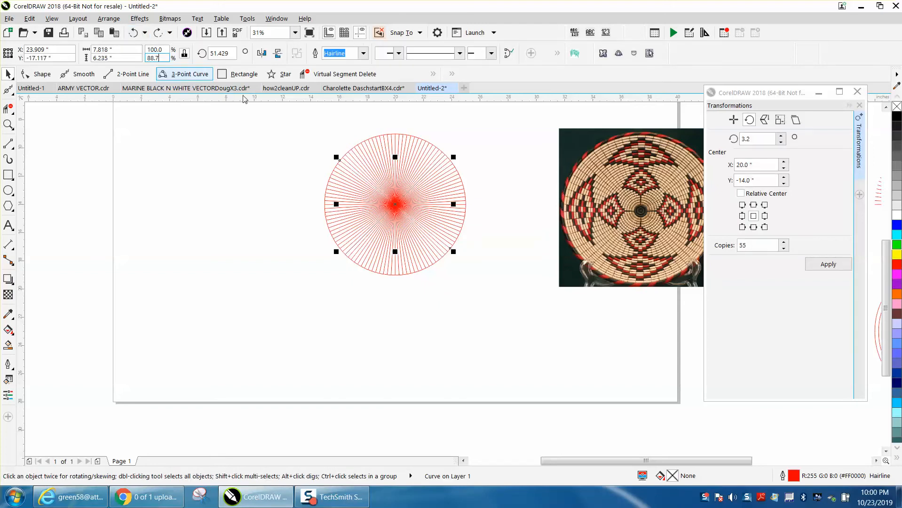
Delete the outer circle around the spokes, and undo the deletion
{"action": "left_click", "coordinate": [390, 135]}
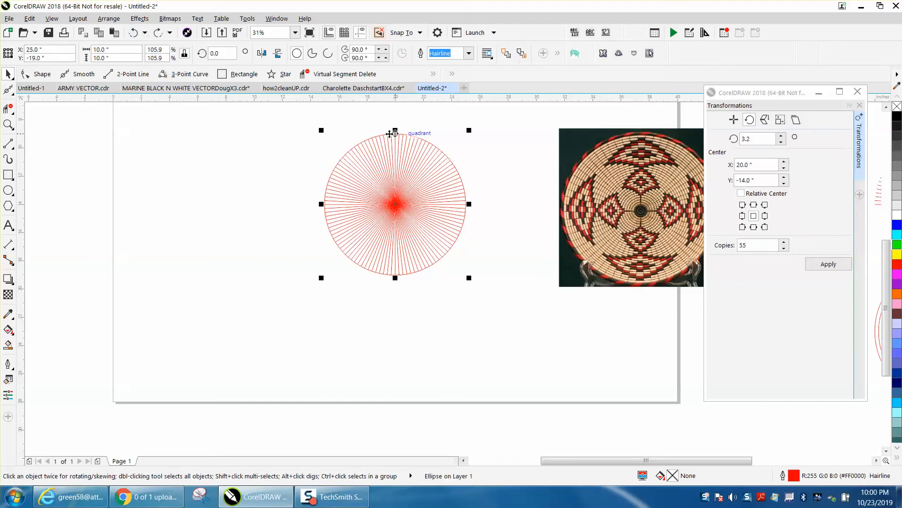
{"action": "key", "text": "Delete"}
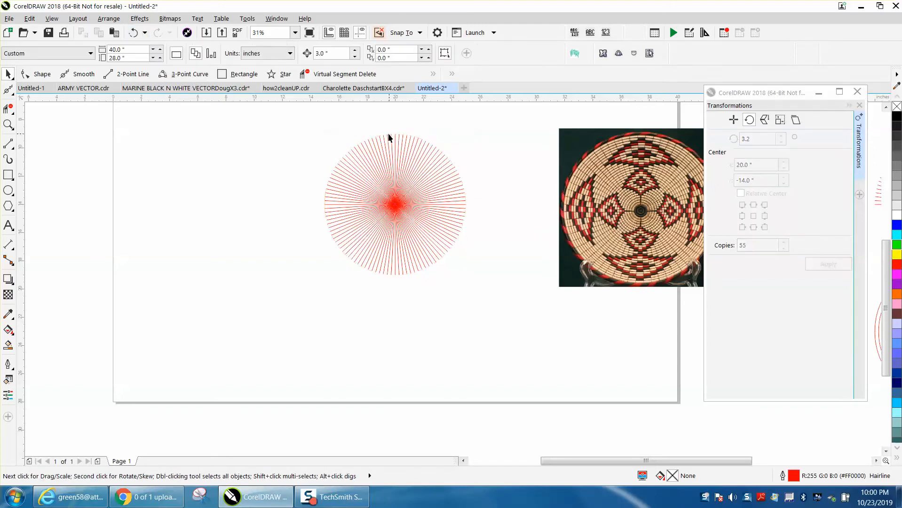
{"action": "left_click", "coordinate": [134, 32]}
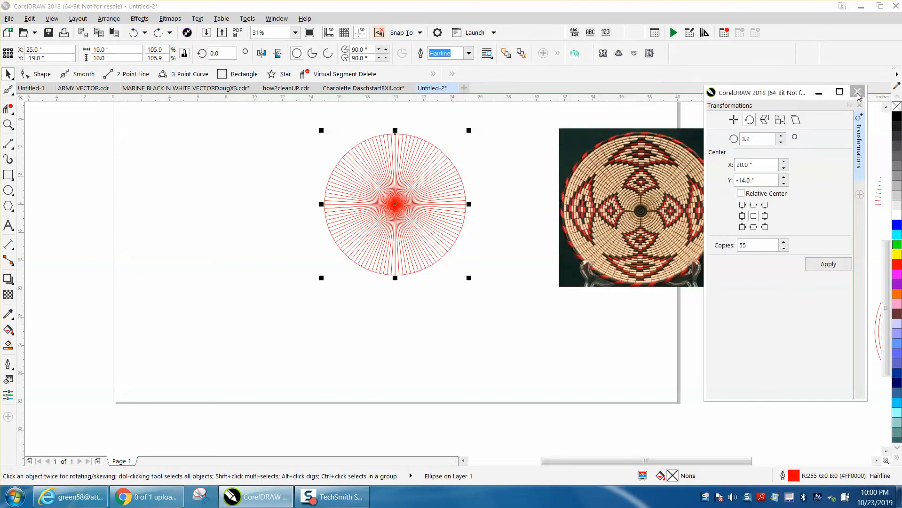
Close the Transformations settings and apply an inside contour of 36 steps with a 0.27 inch offset to the outer circle
{"action": "left_click", "coordinate": [858, 91]}
{"action": "left_click", "coordinate": [150, 20]}
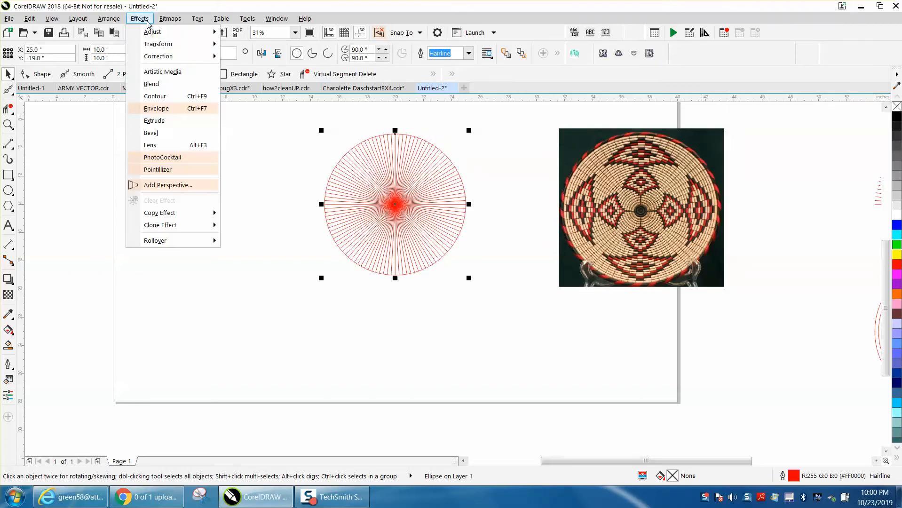
{"action": "left_click", "coordinate": [166, 99]}
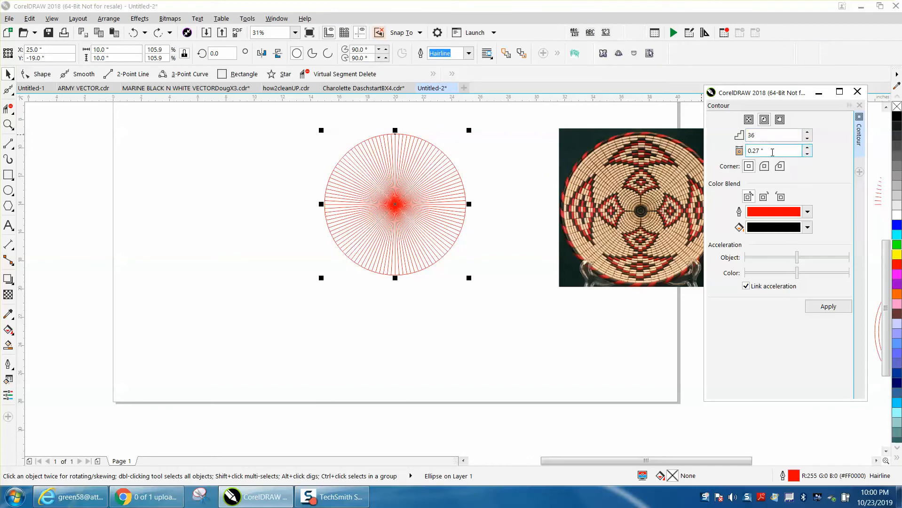
{"action": "left_click", "coordinate": [830, 306]}
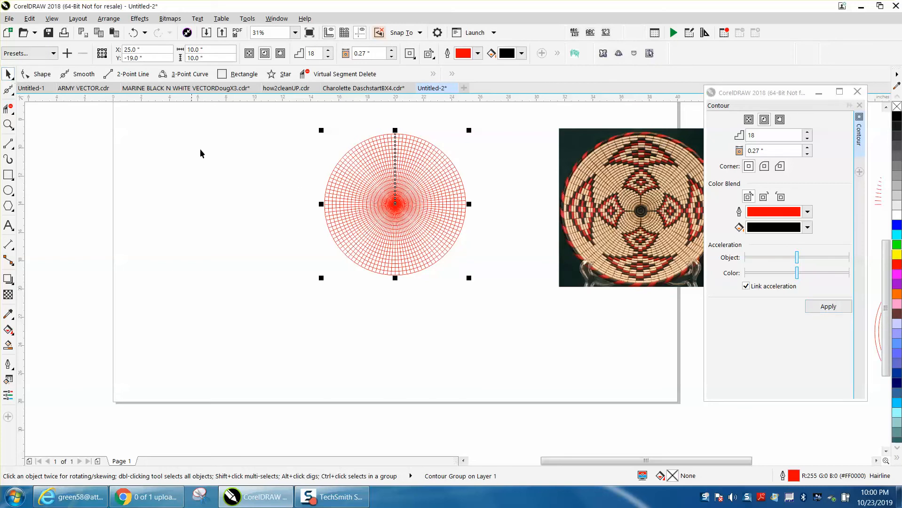
{"action": "left_click_drag", "start_coordinate": [302, 123], "coordinate": [550, 309]}
{"action": "left_click", "coordinate": [8, 73]}
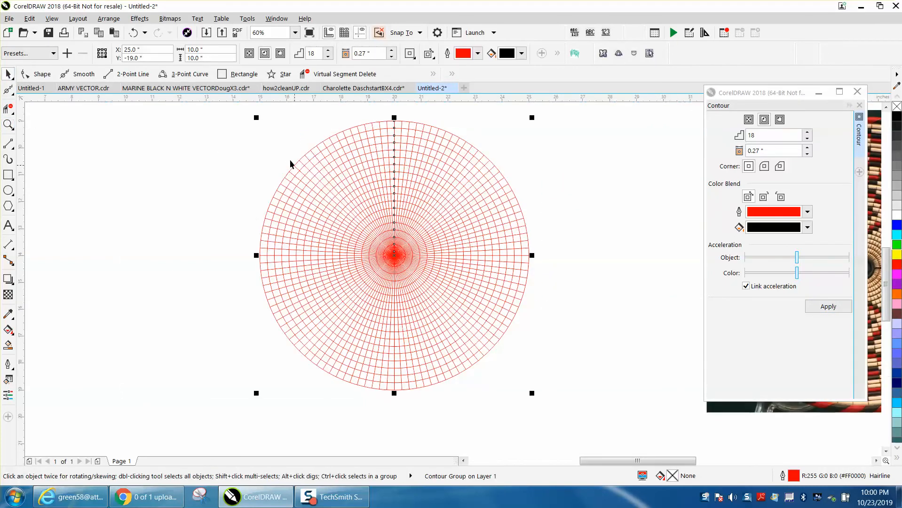
Move the contour rings straight down 12 inches, clear of the spoke pattern
{"action": "scroll", "coordinate": [500, 166], "scroll_direction": "down", "scroll_amount": 1}
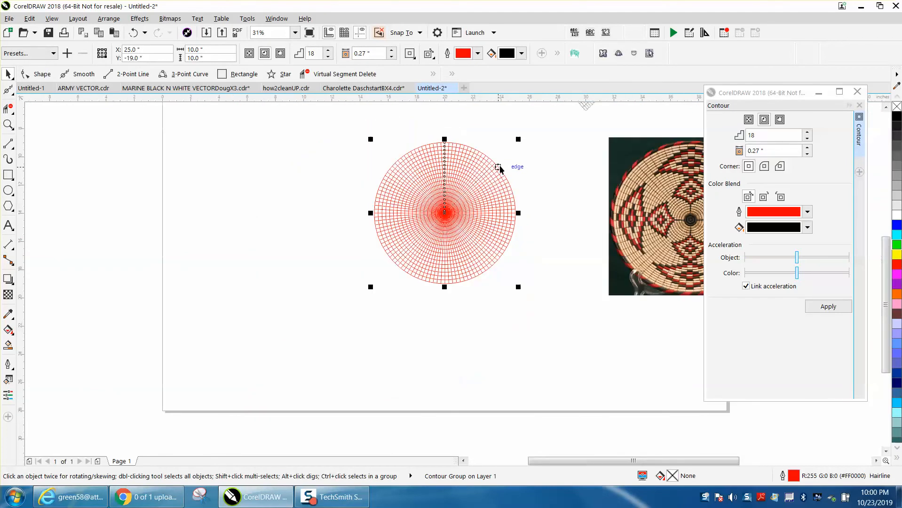
{"action": "key", "text": "Down"}
{"action": "key", "text": "Down"}
{"action": "key", "text": "Down"}
{"action": "key", "text": "Down"}
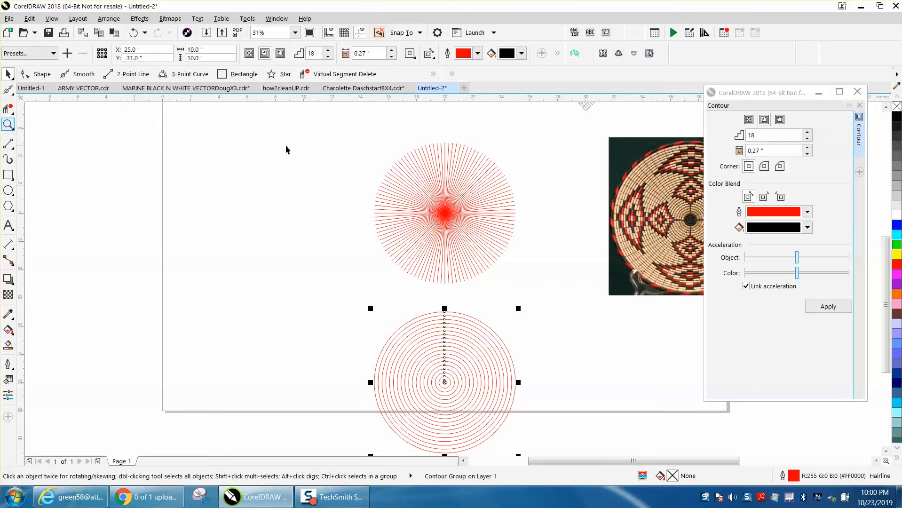
Draw a vertical two-point line about 9.16 inches long in the empty space beside the spoke pattern
{"action": "left_click", "coordinate": [28, 129]}
{"action": "left_click_drag", "start_coordinate": [309, 137], "coordinate": [570, 296]}
{"action": "left_click", "coordinate": [8, 144]}
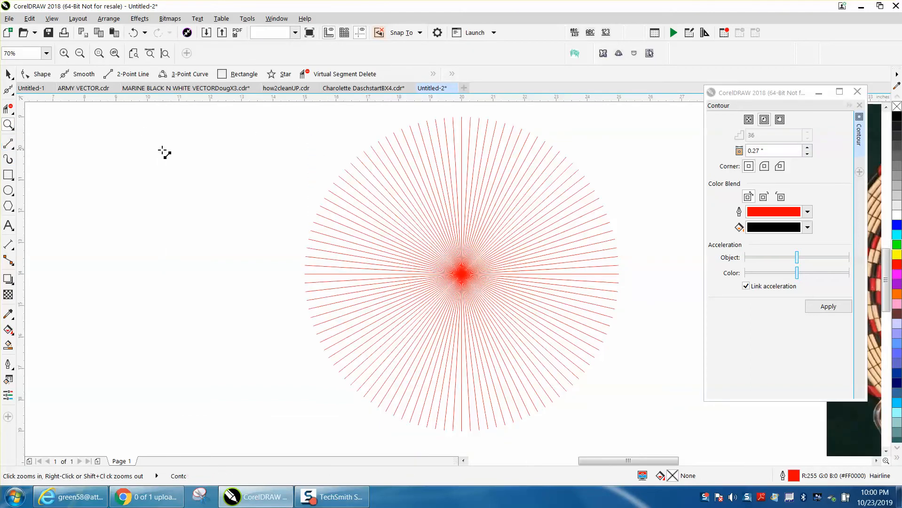
{"action": "left_click_drag", "start_coordinate": [207, 126], "coordinate": [207, 414]}
{"action": "scroll", "coordinate": [203, 414], "scroll_direction": "right", "scroll_amount": 1}
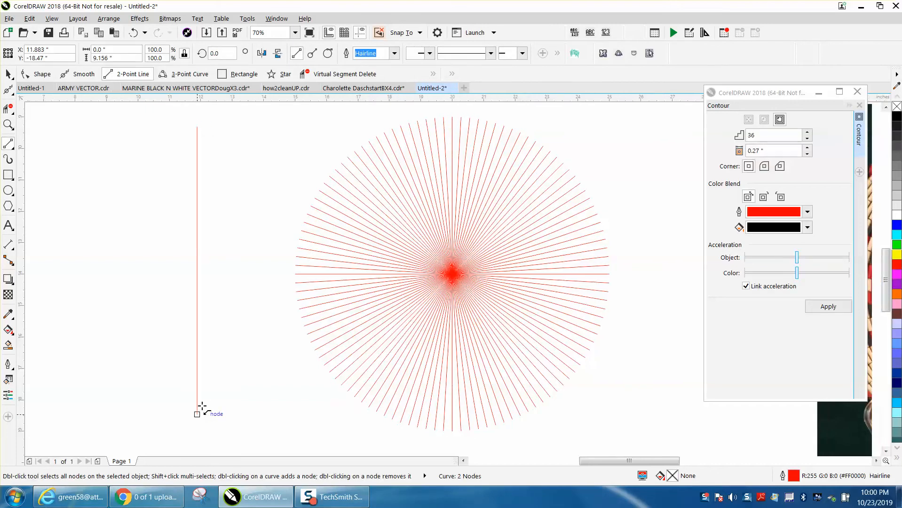
Centre the vertical line on the page over the spokes, and undo the centring
{"action": "key", "text": "p"}
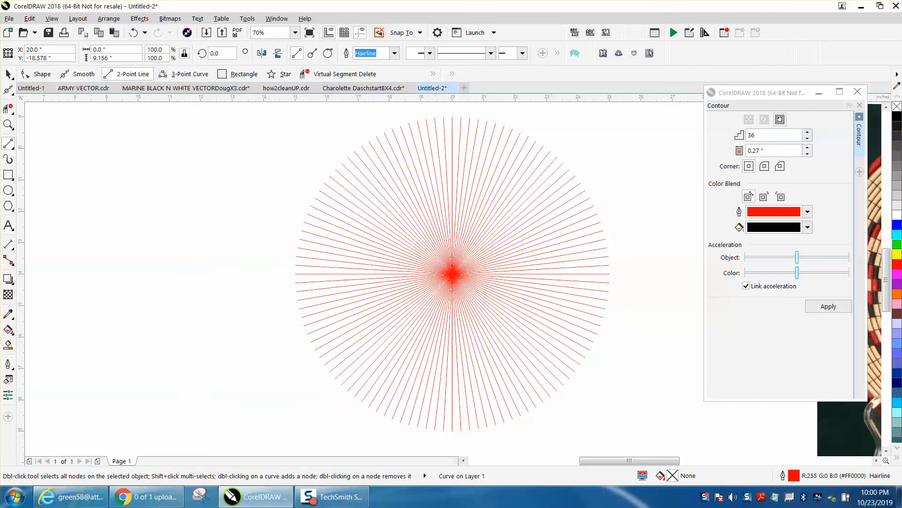
{"action": "left_click", "coordinate": [8, 73]}
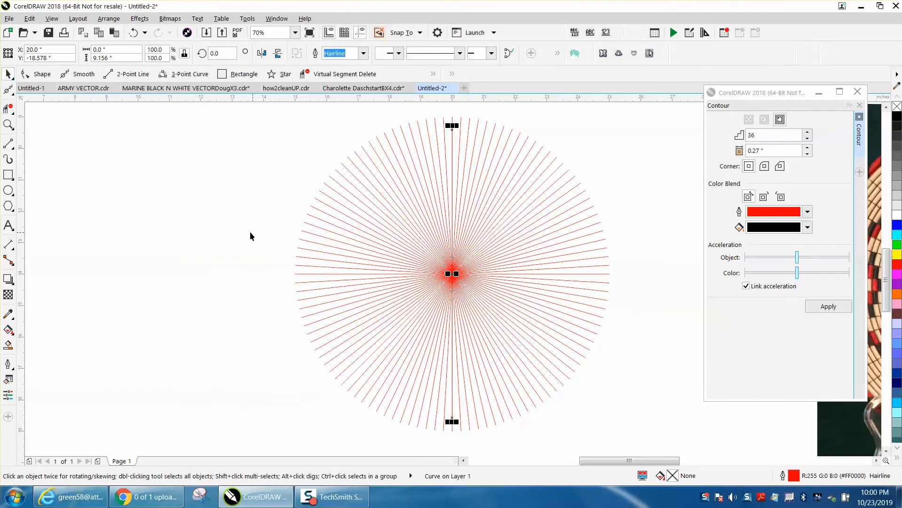
{"action": "scroll", "coordinate": [296, 257], "scroll_direction": "down", "scroll_amount": 3}
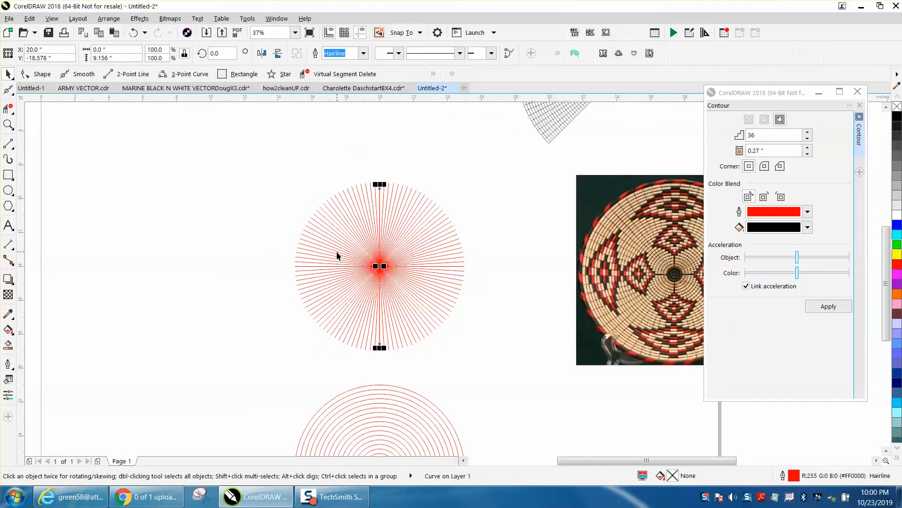
{"action": "left_click", "coordinate": [134, 32]}
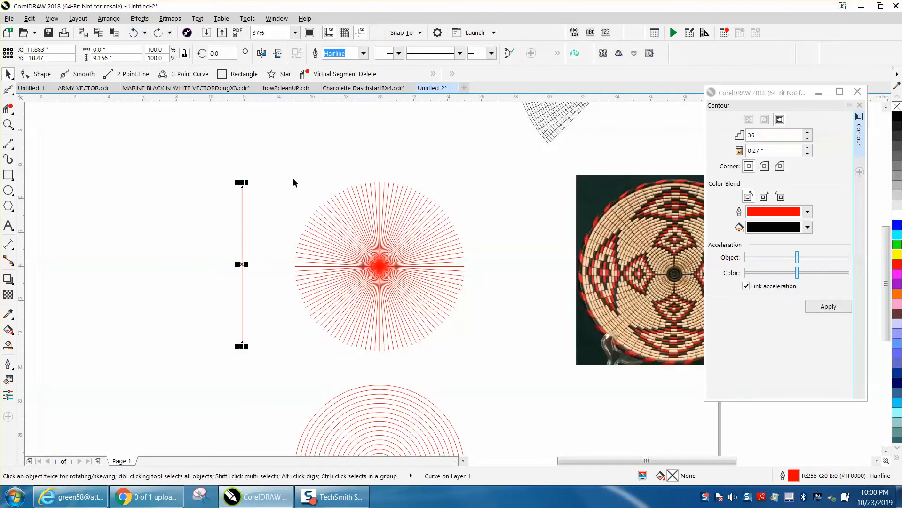
Stretch the vertical line upward to about 12.3 inches long and centre it on the page, over the spokes
{"action": "left_click_drag", "start_coordinate": [242, 182], "coordinate": [243, 130]}
{"action": "key", "text": "p"}
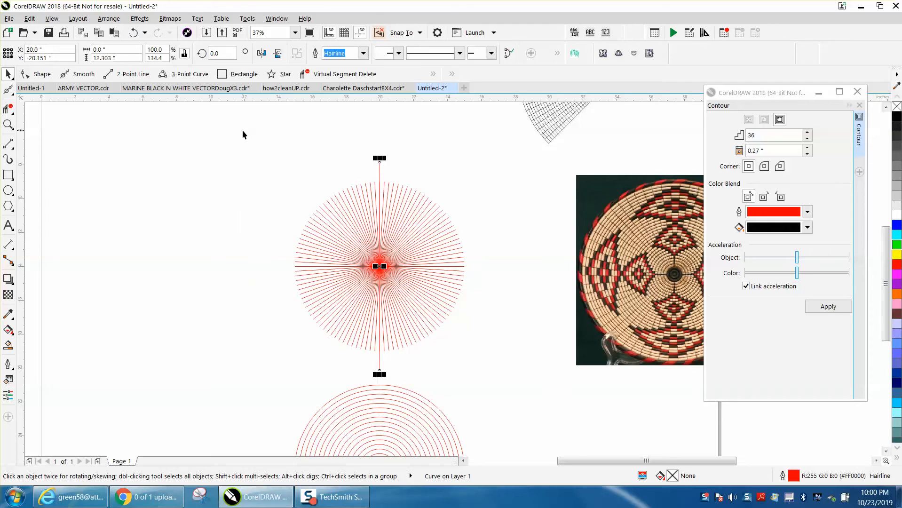
Rotate the long line by 90 degrees to form a vertical and horizontal cross through the spoke centre
{"action": "left_click", "coordinate": [229, 56]}
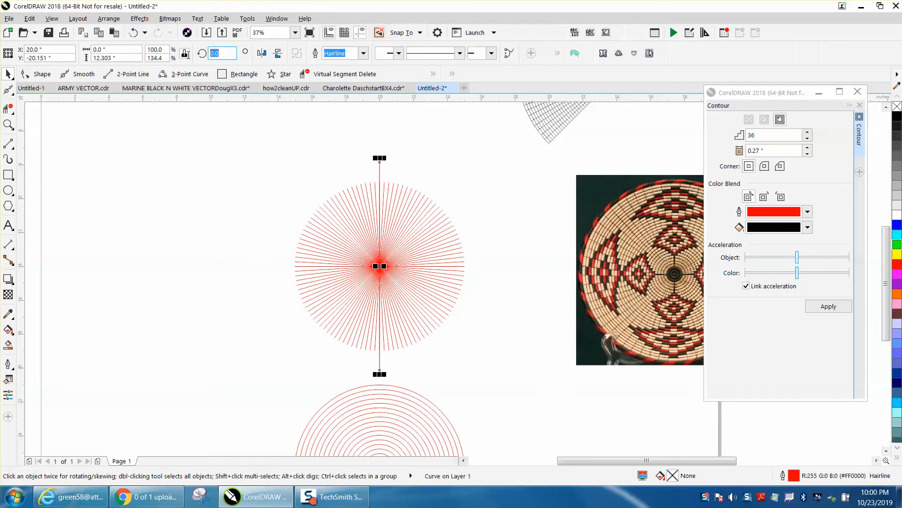
{"action": "type", "text": "90"}
{"action": "key", "text": "Return"}
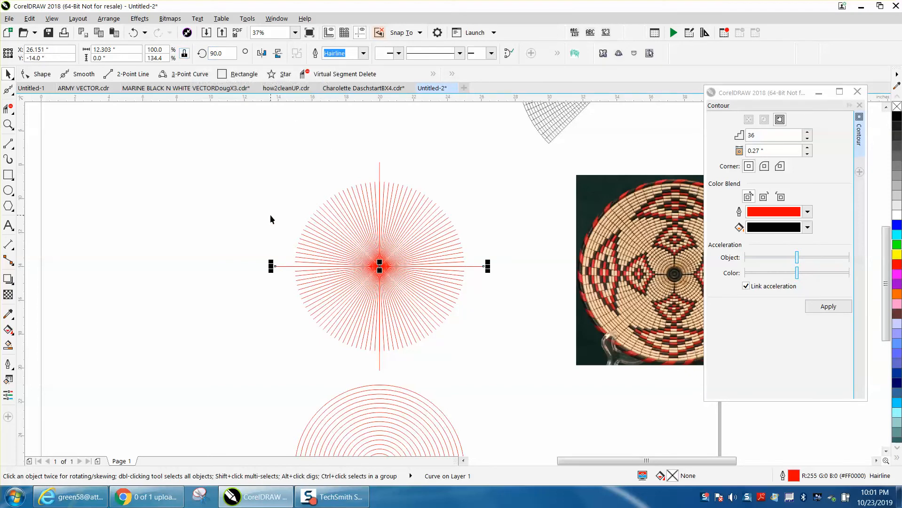
Remove the right half and lower-left quarter of the spoke pattern with Virtual Segment Delete, keeping only the upper-left quarter
{"action": "left_click", "coordinate": [8, 124]}
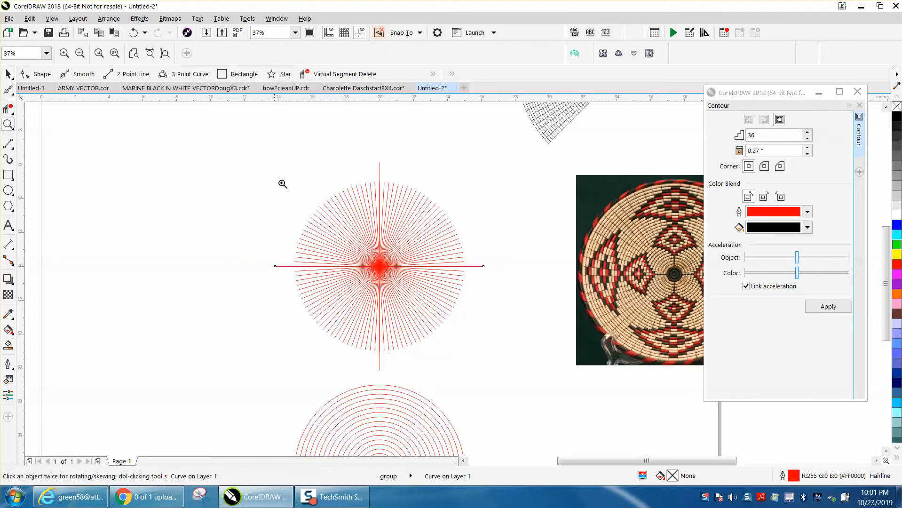
{"action": "left_click_drag", "start_coordinate": [254, 164], "coordinate": [574, 408]}
{"action": "left_click", "coordinate": [9, 109]}
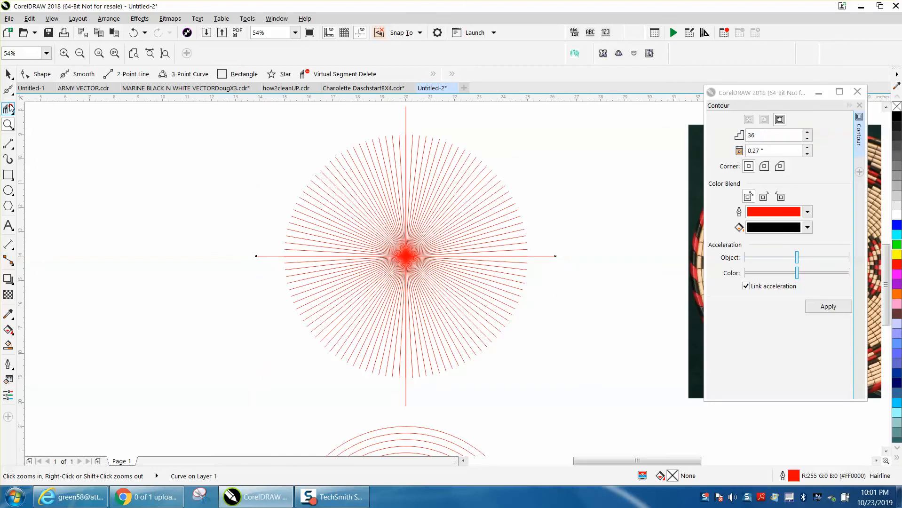
{"action": "left_click_drag", "start_coordinate": [421, 182], "coordinate": [564, 398]}
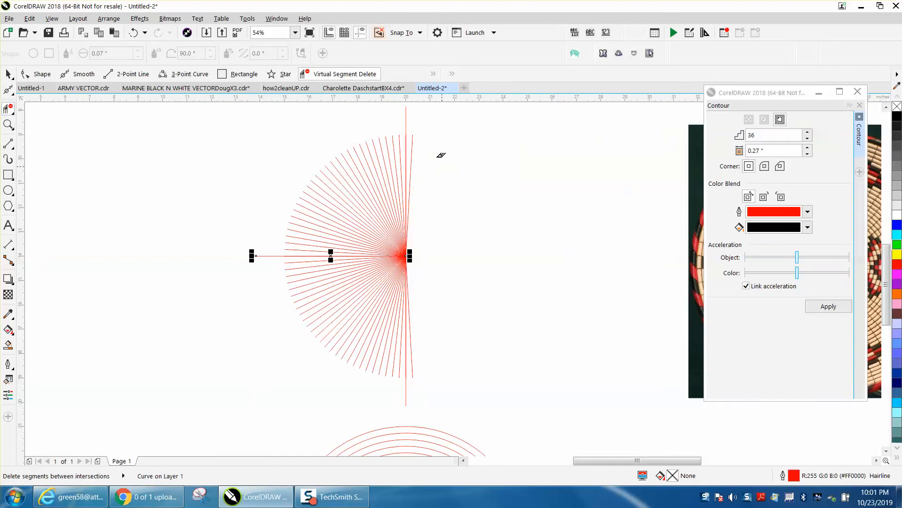
{"action": "left_click", "coordinate": [413, 341]}
{"action": "left_click_drag", "start_coordinate": [501, 380], "coordinate": [507, 388]}
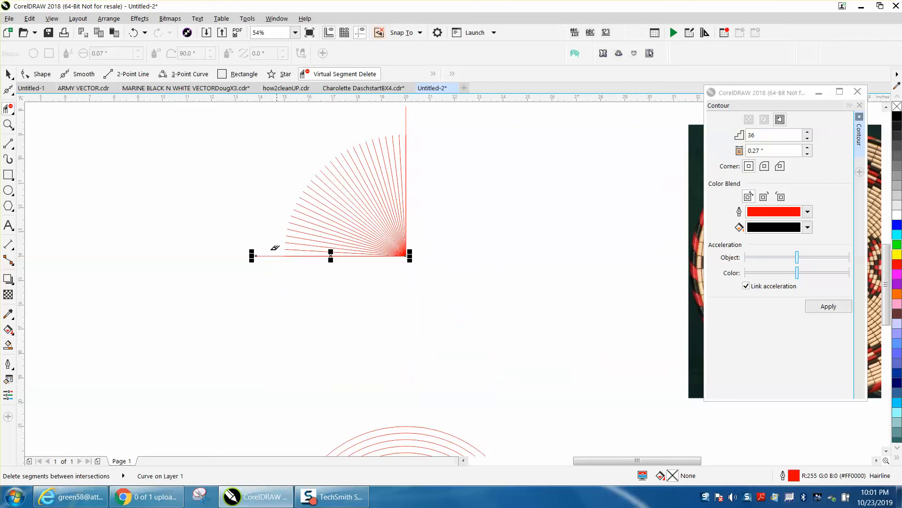
Delete the long vertical and horizontal guide lines that extend beyond the remaining quarter of spokes
{"action": "left_click", "coordinate": [8, 74]}
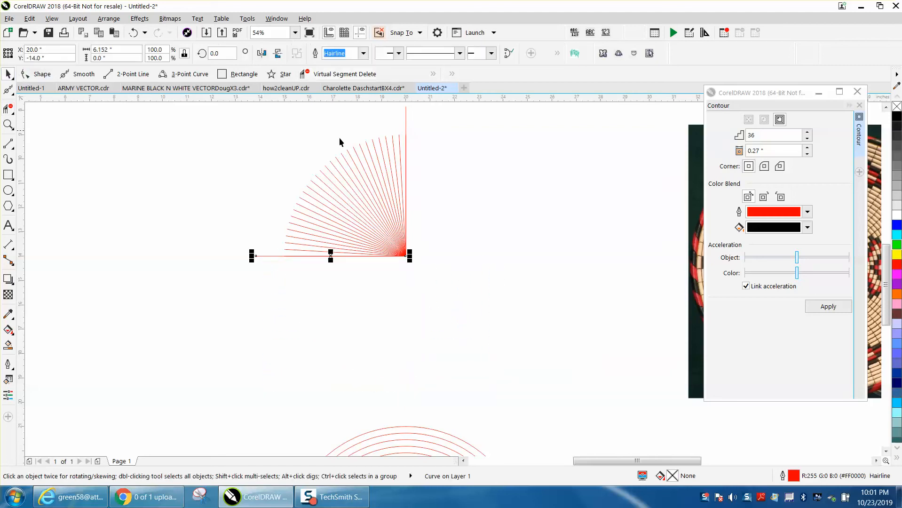
{"action": "left_click", "coordinate": [406, 123]}
{"action": "key", "text": "Delete"}
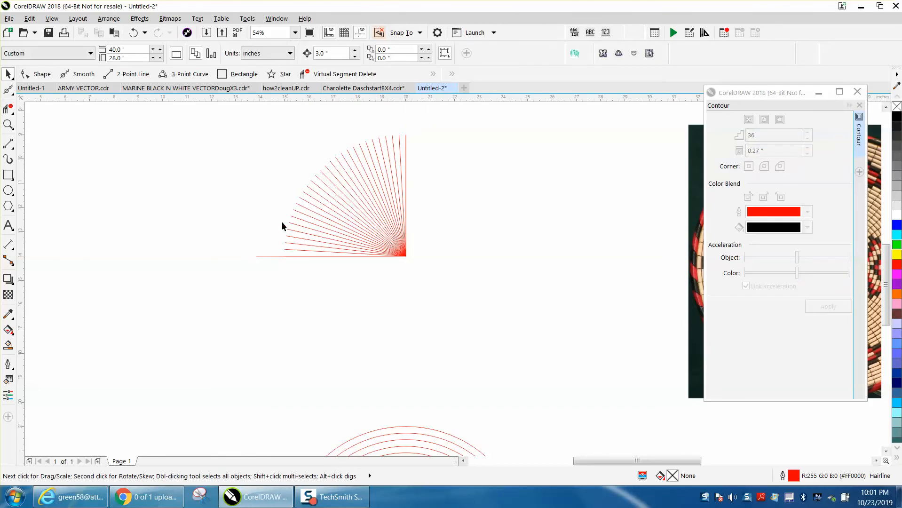
{"action": "left_click", "coordinate": [264, 257]}
{"action": "key", "text": "Delete"}
Group all the spoke lines of the upper-left quarter into one object
{"action": "scroll", "coordinate": [288, 198], "scroll_direction": "down", "scroll_amount": 2}
{"action": "left_click_drag", "start_coordinate": [258, 153], "coordinate": [397, 261]}
{"action": "left_click", "coordinate": [109, 19]}
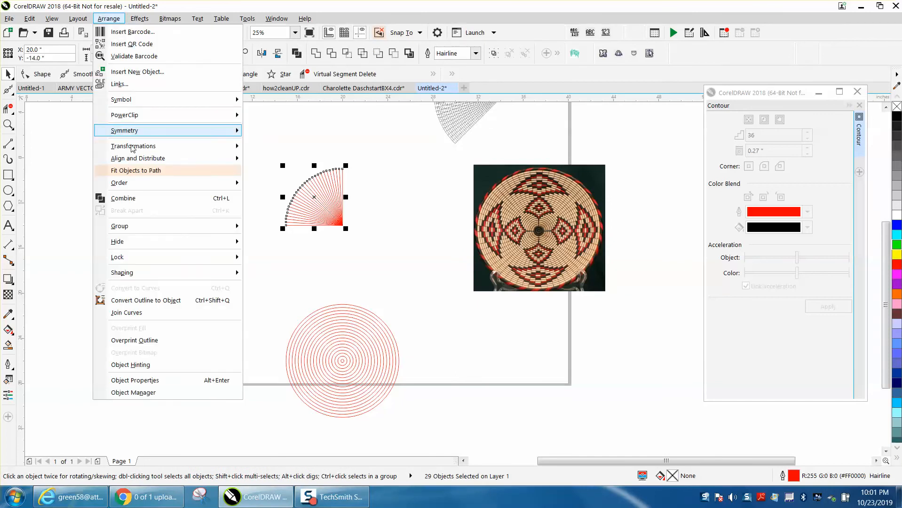
{"action": "mouse_move", "coordinate": [137, 226]}
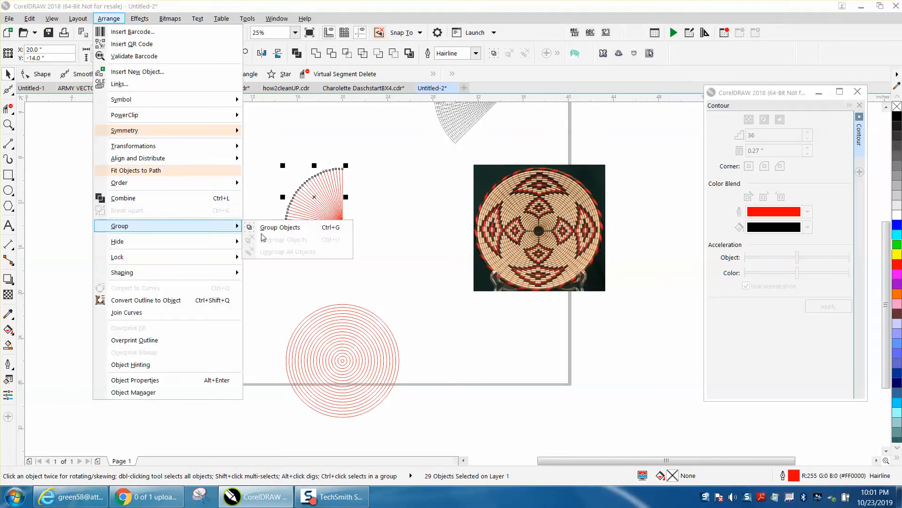
{"action": "left_click", "coordinate": [265, 231]}
Move the contour rings straight up 12 inches onto the quarter of spokes
{"action": "left_click", "coordinate": [373, 323]}
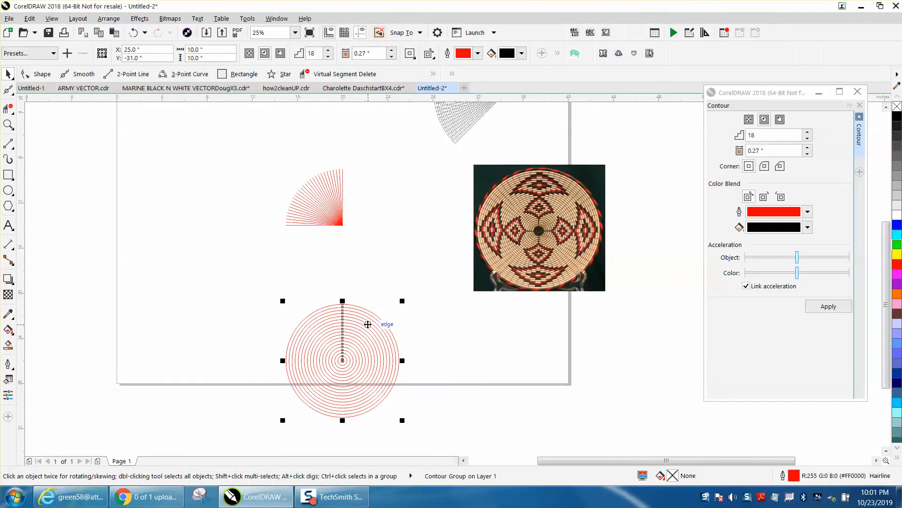
{"action": "key", "text": "Up"}
{"action": "key", "text": "Up"}
{"action": "key", "text": "Up"}
{"action": "key", "text": "Up"}
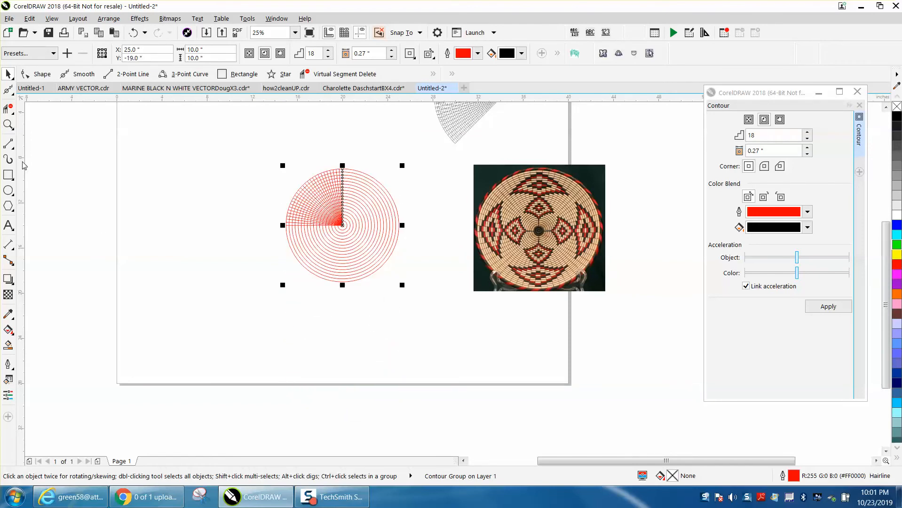
Break the contour group of concentric rings apart
{"action": "left_click", "coordinate": [12, 128]}
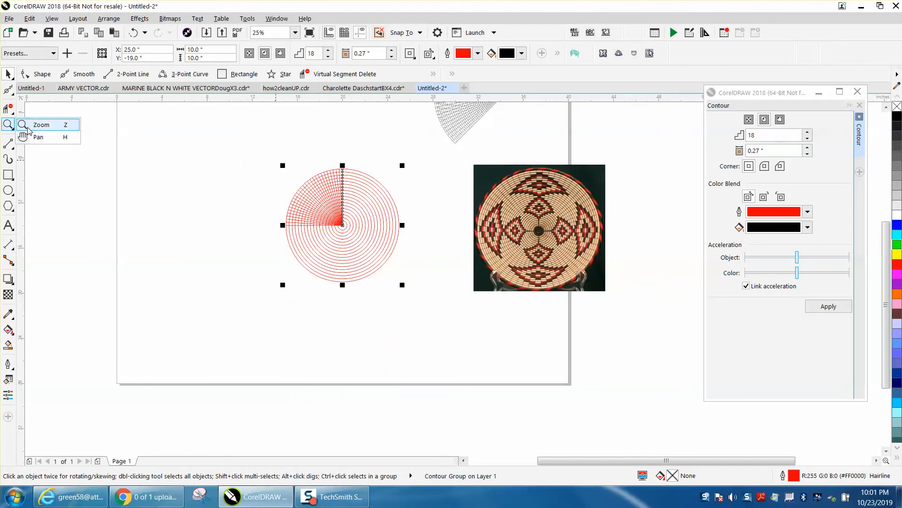
{"action": "left_click", "coordinate": [27, 126]}
{"action": "left_click_drag", "start_coordinate": [233, 146], "coordinate": [470, 296]}
{"action": "left_click", "coordinate": [9, 74]}
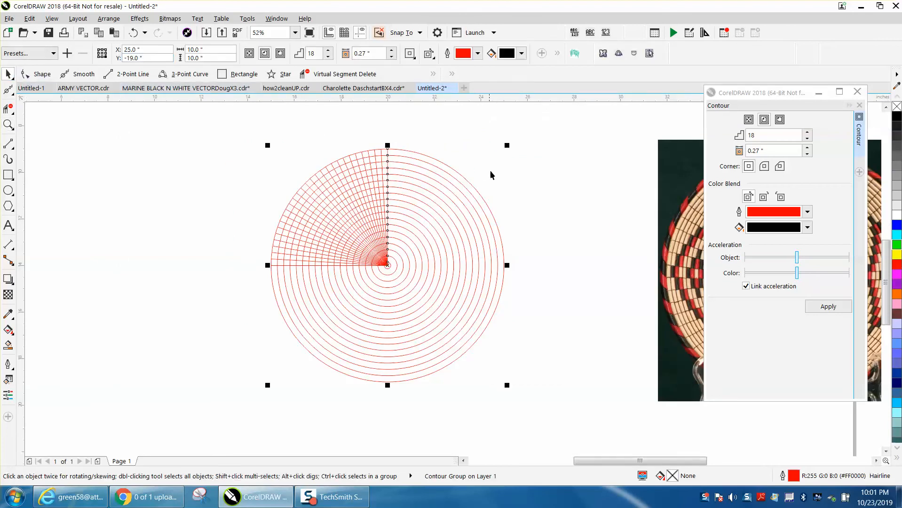
{"action": "left_click", "coordinate": [109, 19]}
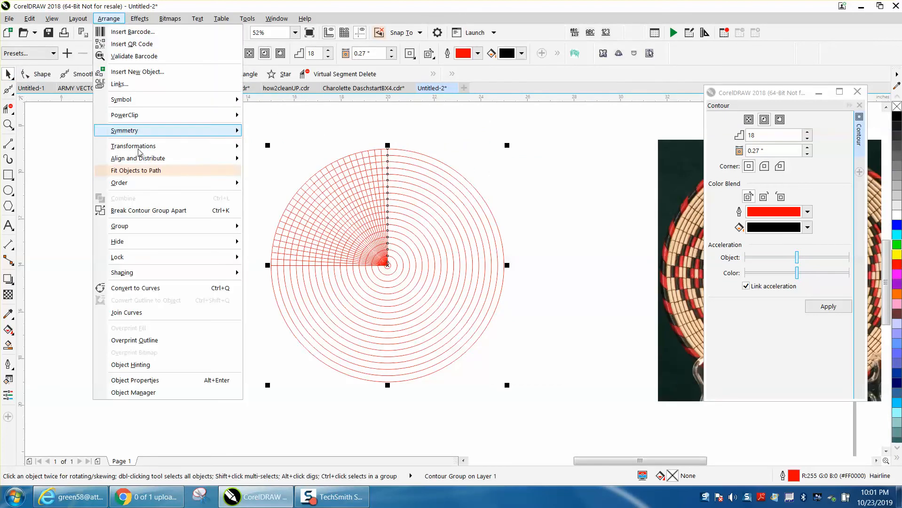
{"action": "left_click", "coordinate": [163, 209]}
Trim away the ring segments outside the upper-left quarter with Virtual Segment Delete, including the small innermost rings
{"action": "left_click", "coordinate": [8, 109]}
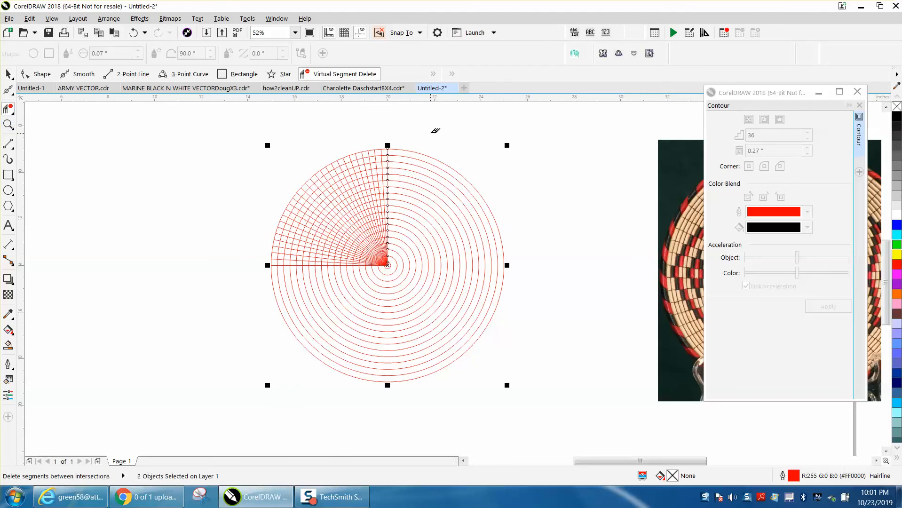
{"action": "left_click_drag", "start_coordinate": [399, 134], "coordinate": [491, 386]}
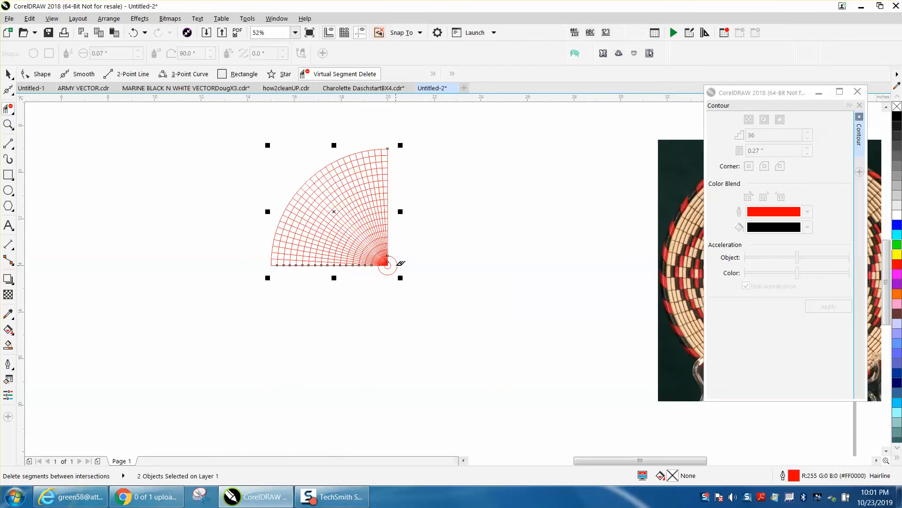
{"action": "left_click", "coordinate": [396, 262]}
{"action": "left_click", "coordinate": [393, 267]}
{"action": "left_click", "coordinate": [8, 74]}
{"action": "left_click", "coordinate": [144, 115]}
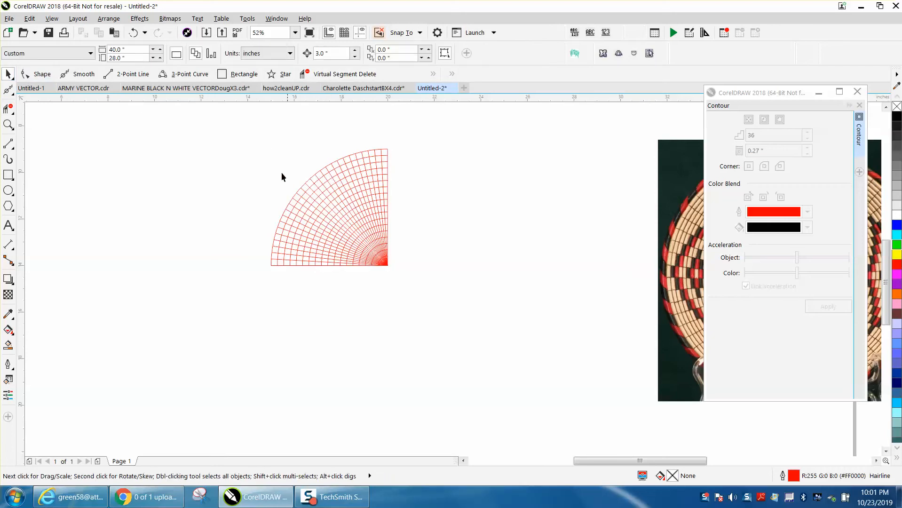
Group the rings and spokes of the quarter grid, and place a copy near the page's upper-left corner
{"action": "left_click_drag", "start_coordinate": [238, 144], "coordinate": [477, 320]}
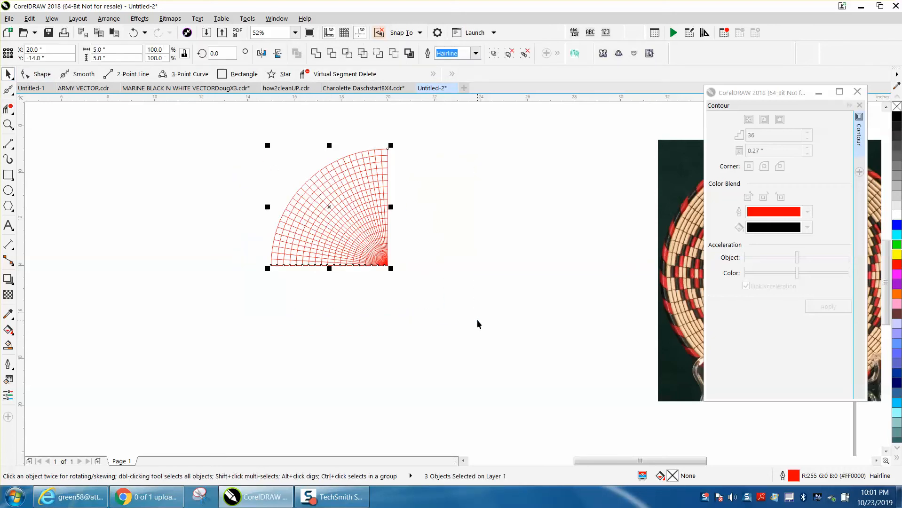
{"action": "key", "text": "ctrl+g"}
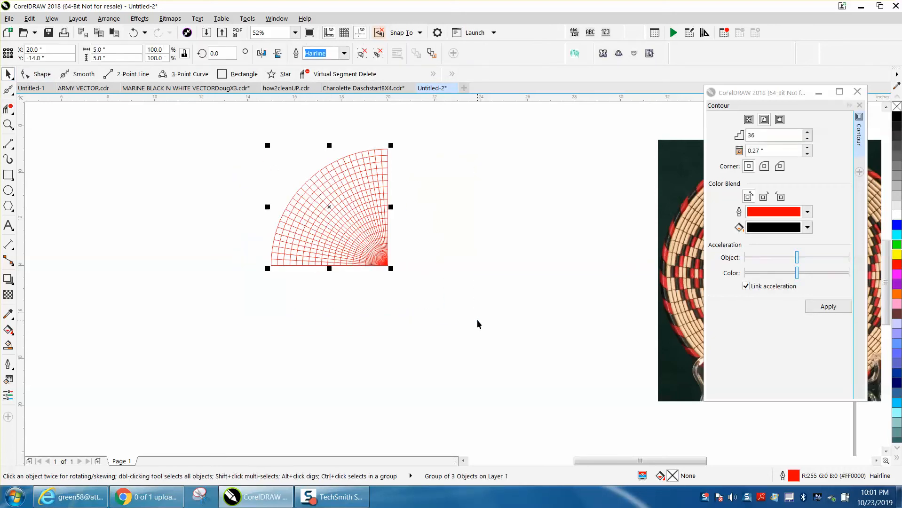
{"action": "scroll", "coordinate": [486, 313], "scroll_direction": "down", "scroll_amount": 2}
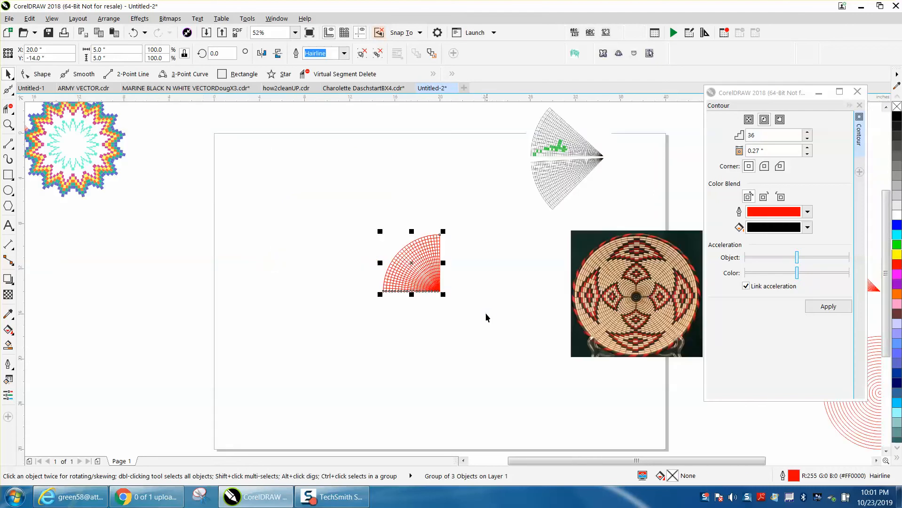
{"action": "mouse_move", "coordinate": [412, 262]}
{"action": "left_mouse_down"}
{"action": "mouse_move", "coordinate": [323, 218]}
{"action": "mouse_move", "coordinate": [270, 173]}
{"action": "left_mouse_up"}
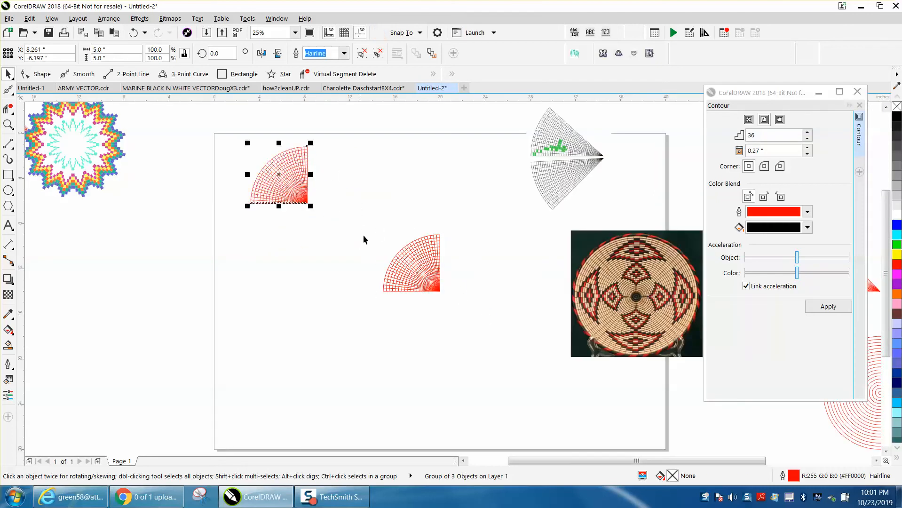
Smart-fill the third cell from the outer rim in the original quarter grid's bottom row with turquoise and no outline
{"action": "left_click", "coordinate": [8, 124]}
{"action": "left_click_drag", "start_coordinate": [360, 219], "coordinate": [521, 329]}
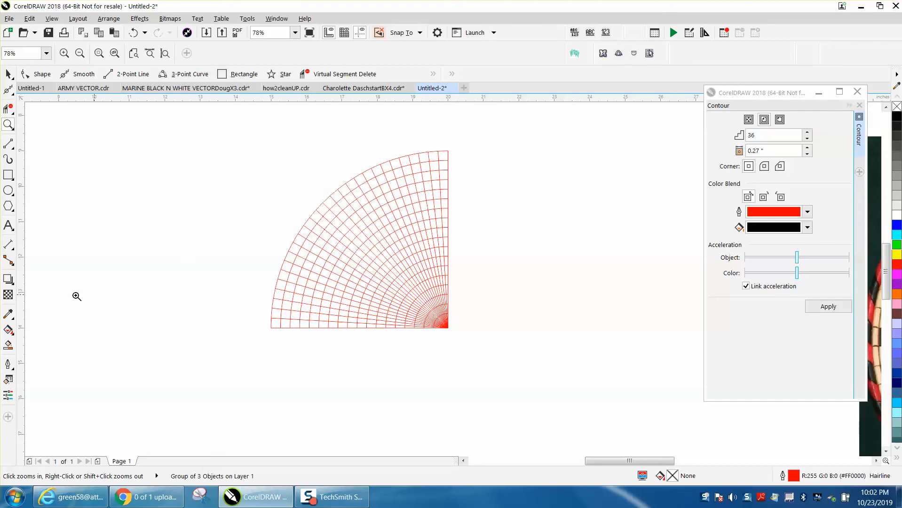
{"action": "left_click", "coordinate": [9, 346]}
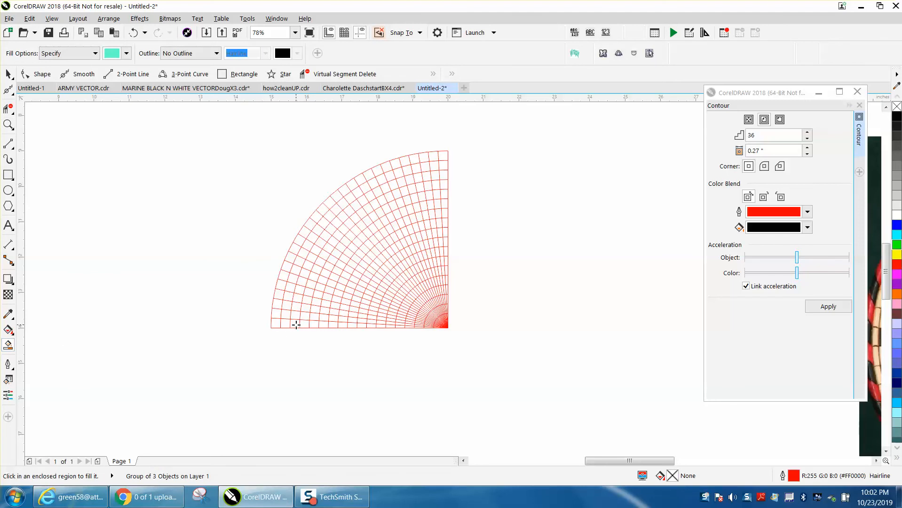
{"action": "left_click", "coordinate": [296, 325]}
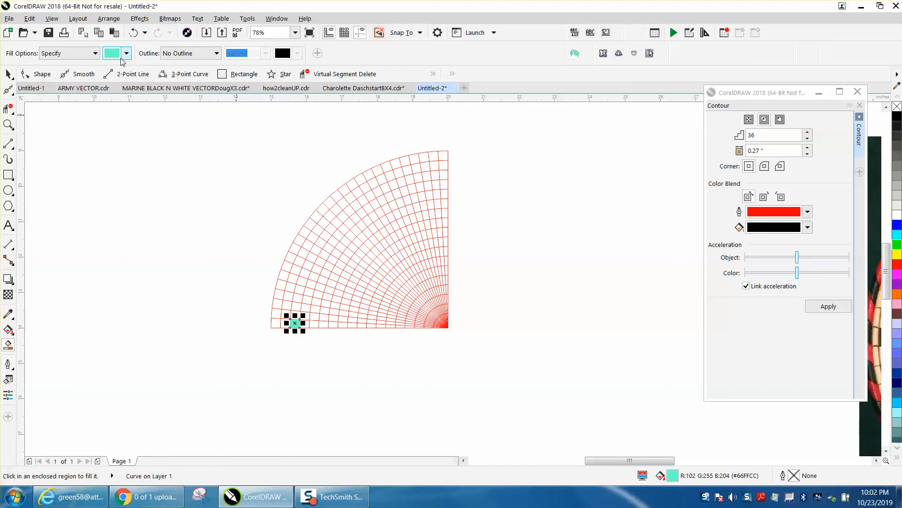
Set the Smart Fill colour to Blue from the RGB palette and refill the turquoise cell with it
{"action": "left_click", "coordinate": [125, 55]}
{"action": "left_click", "coordinate": [206, 113]}
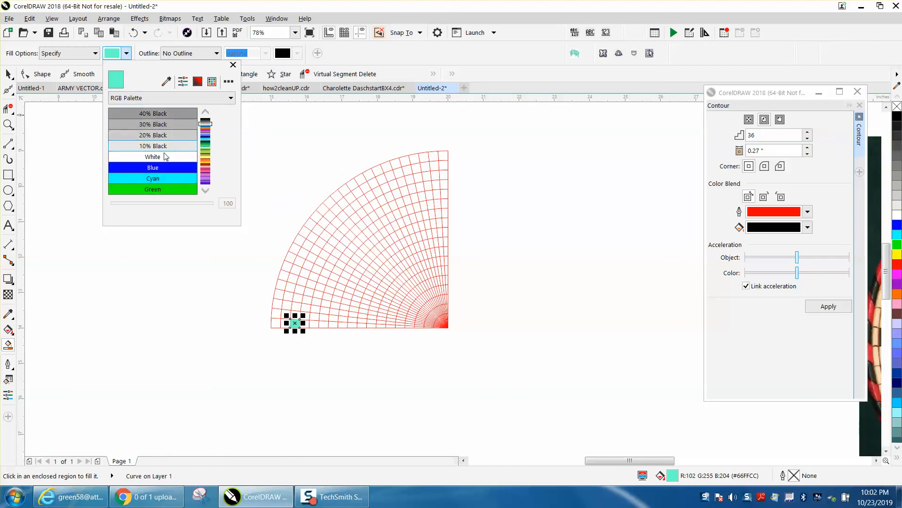
{"action": "left_click", "coordinate": [161, 169]}
{"action": "left_click", "coordinate": [294, 324]}
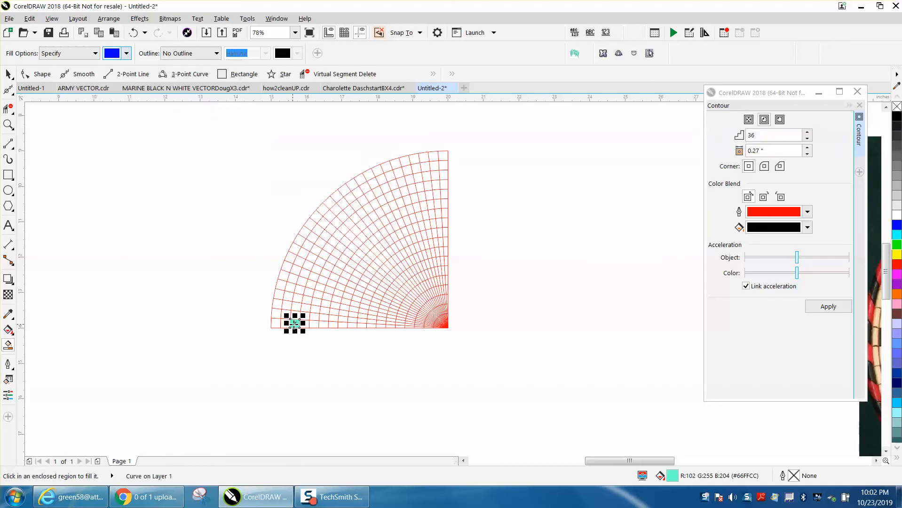
{"action": "left_click", "coordinate": [294, 324]}
{"action": "left_click", "coordinate": [8, 125]}
{"action": "left_click_drag", "start_coordinate": [219, 202], "coordinate": [630, 378]}
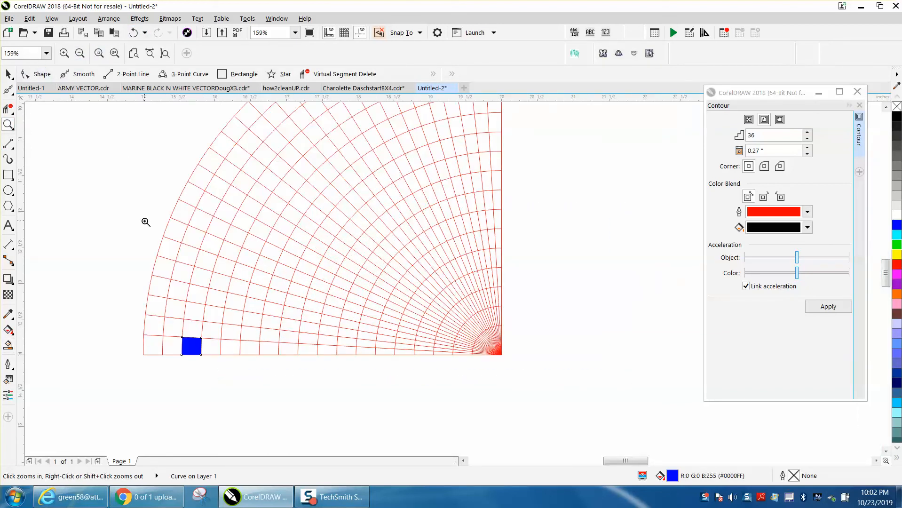
Delete both the blue and the turquoise fill from the third cell of the quarter grid's bottom row
{"action": "key", "text": "Escape"}
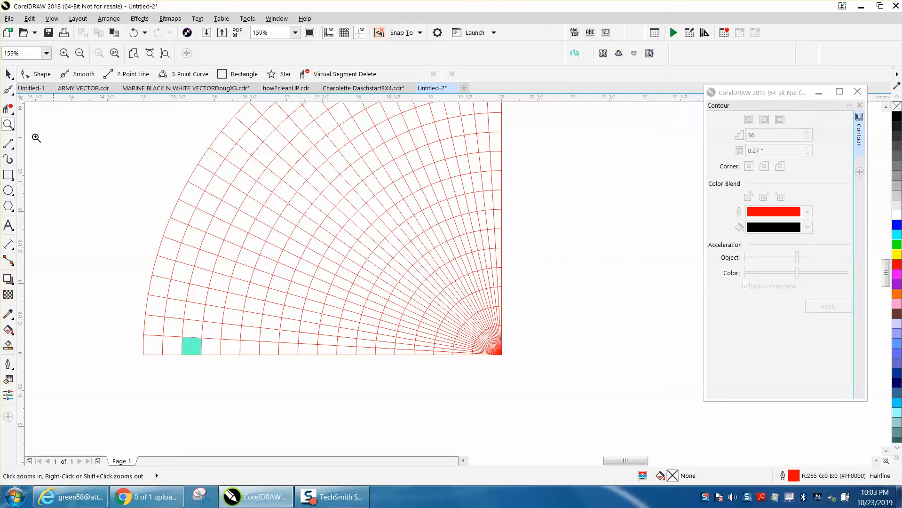
{"action": "key", "text": "space"}
{"action": "left_click", "coordinate": [190, 345]}
{"action": "key", "text": "Delete"}
Smart-fill a ten-cell blue diagonal from the bottom row's twelfth cell from the rim, stepping one row up and one ring outward to the third ring
{"action": "left_click", "coordinate": [9, 345]}
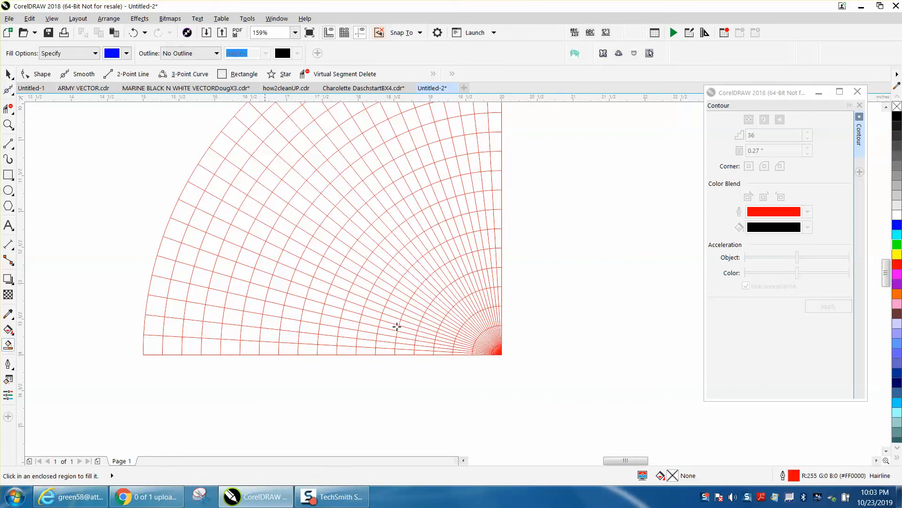
{"action": "left_click", "coordinate": [365, 351]}
{"action": "left_click", "coordinate": [348, 342]}
{"action": "left_click", "coordinate": [328, 329]}
{"action": "left_click", "coordinate": [301, 313]}
{"action": "left_click", "coordinate": [291, 299]}
{"action": "left_click", "coordinate": [274, 280]}
{"action": "left_click", "coordinate": [260, 261]}
{"action": "left_click", "coordinate": [250, 242]}
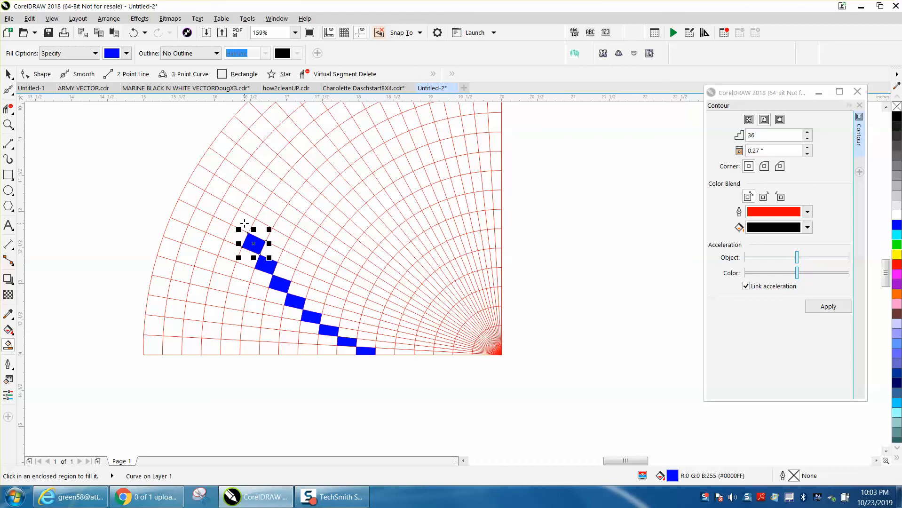
{"action": "left_click", "coordinate": [238, 219]}
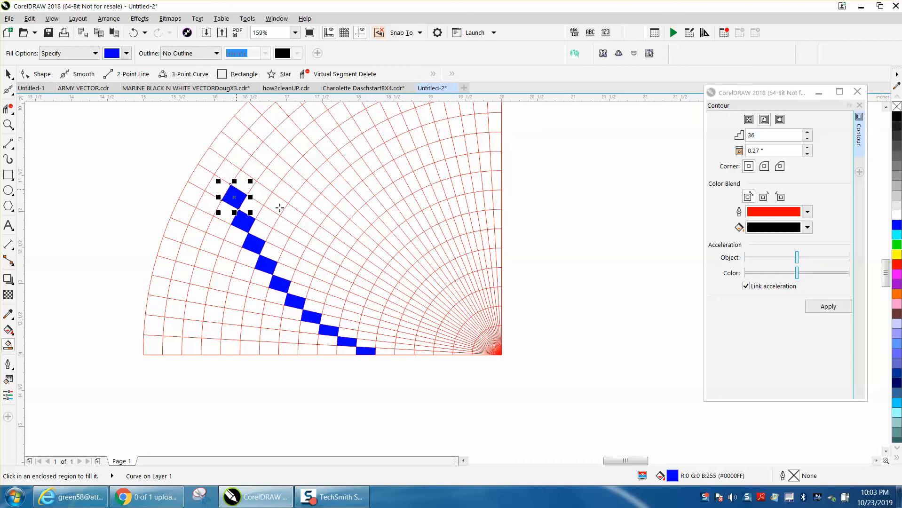
Smart-fill the cell against the grid's vertical straight edge blue, in the twelfth ring from the rim
{"action": "scroll", "coordinate": [318, 225], "scroll_direction": "down", "scroll_amount": 2}
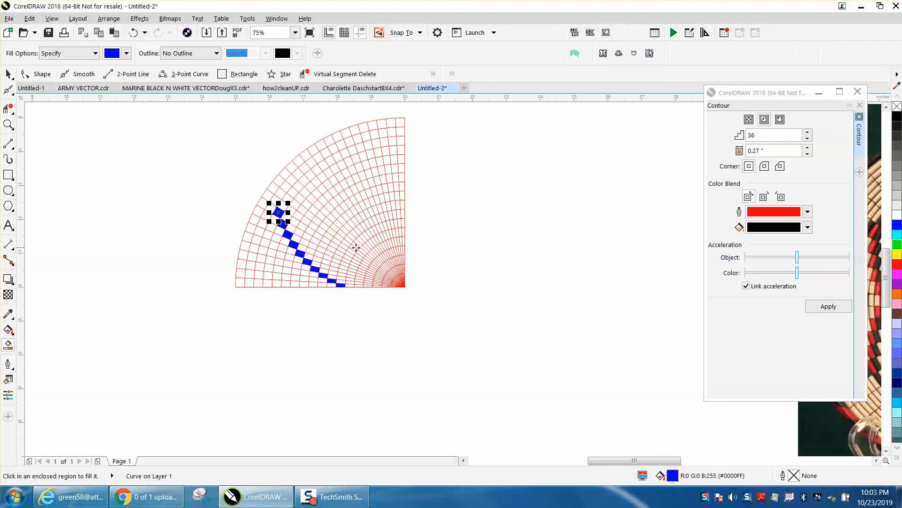
{"action": "left_click", "coordinate": [403, 222]}
{"action": "left_click", "coordinate": [8, 125]}
{"action": "left_click_drag", "start_coordinate": [237, 165], "coordinate": [522, 308]}
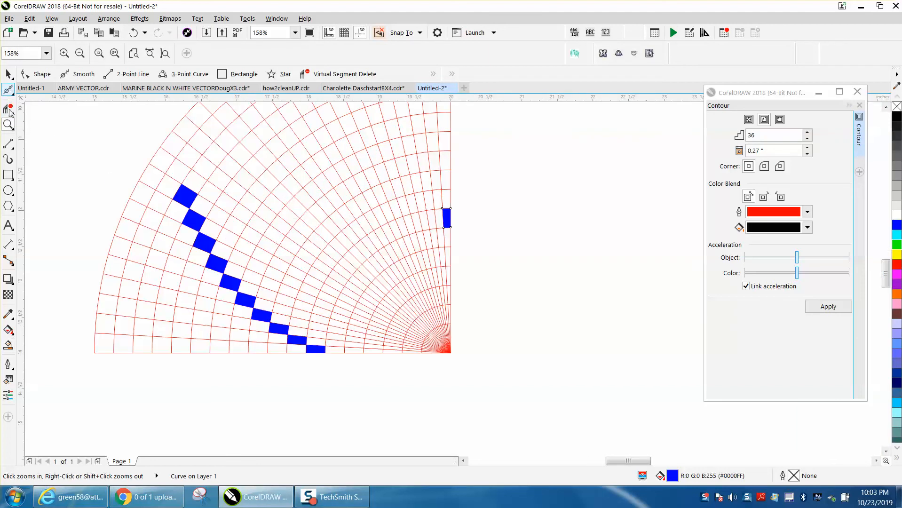
{"action": "left_click", "coordinate": [8, 330]}
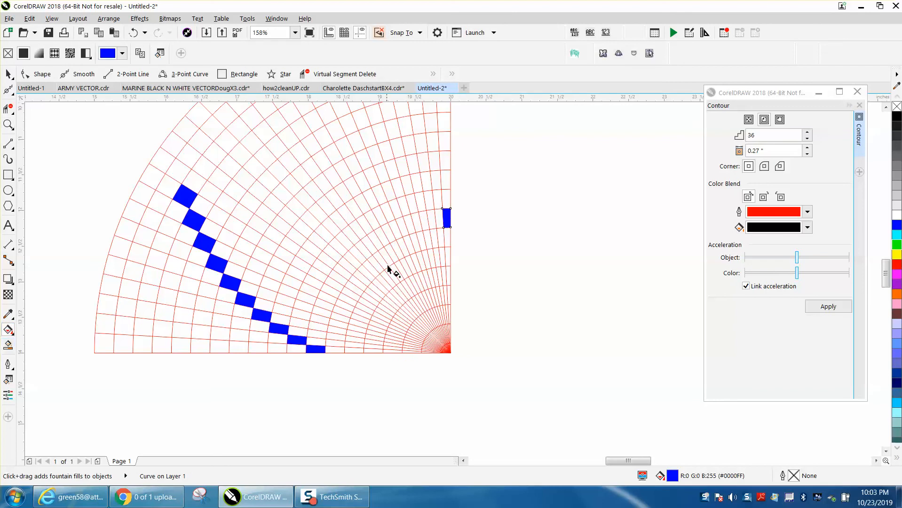
{"action": "left_click", "coordinate": [441, 209]}
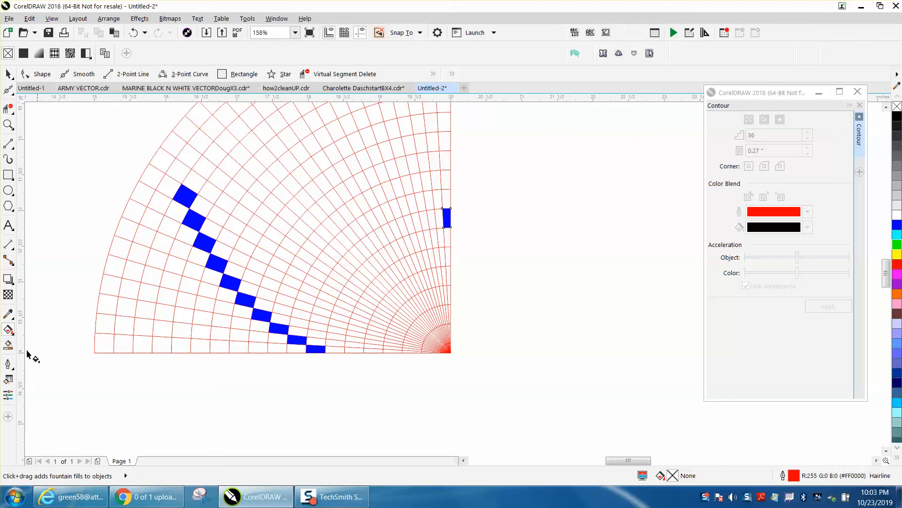
{"action": "left_click", "coordinate": [5, 346]}
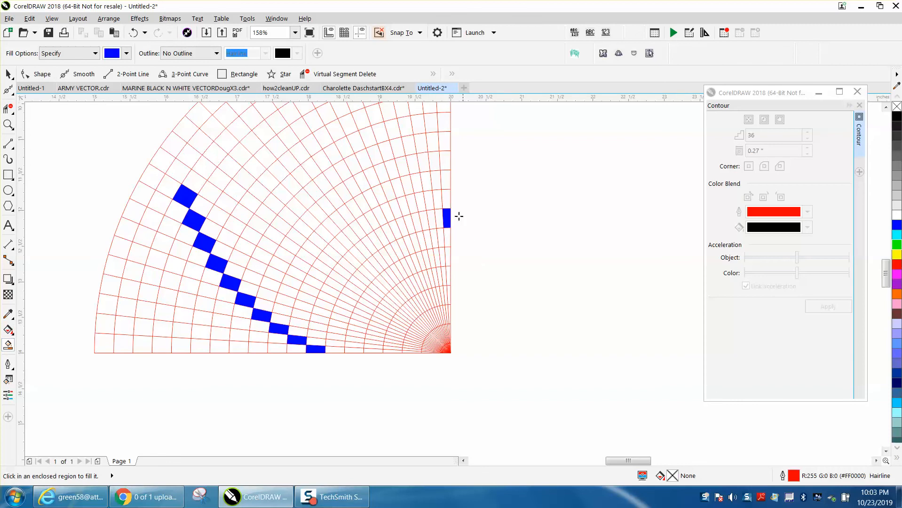
Smart-fill nine more cells blue diagonally outward from the vertical edge's blue cell, one spoke and one ring per step, to the third ring
{"action": "left_click", "coordinate": [441, 202]}
{"action": "left_click", "coordinate": [426, 181]}
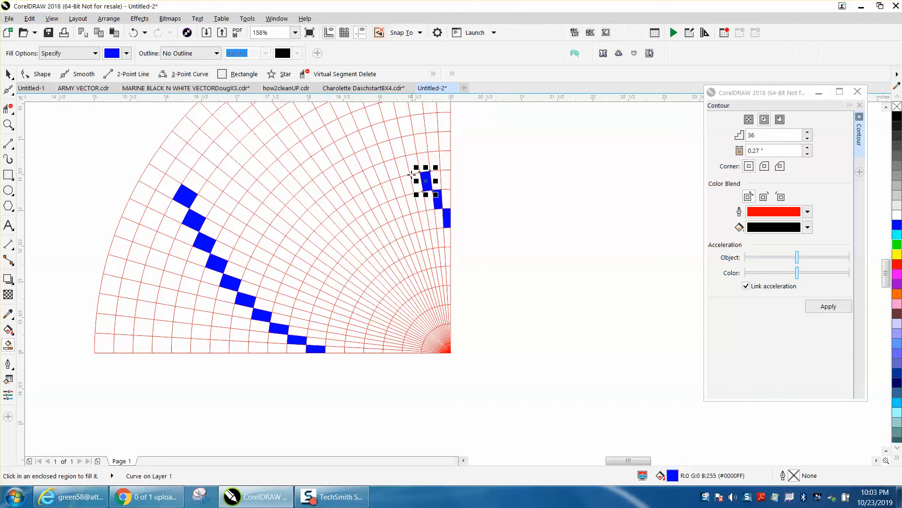
{"action": "left_click", "coordinate": [412, 163]}
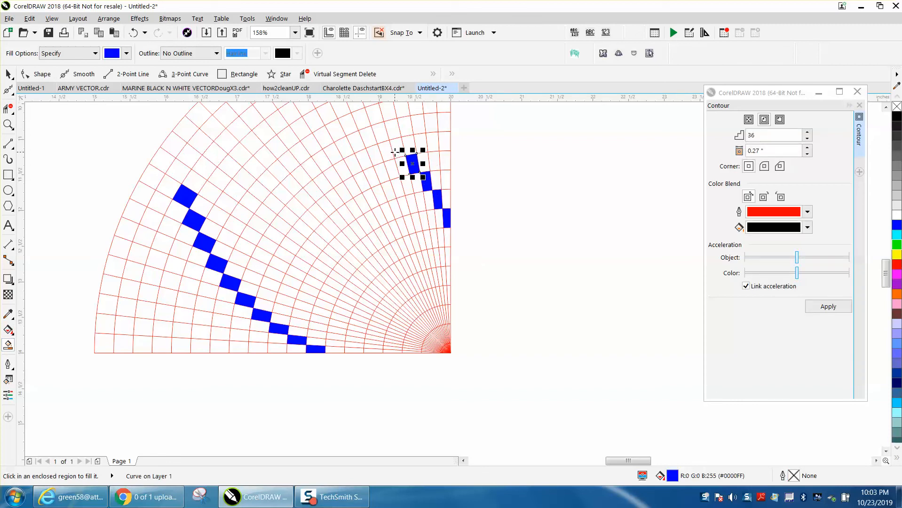
{"action": "left_click", "coordinate": [396, 148]}
{"action": "left_click", "coordinate": [378, 134]}
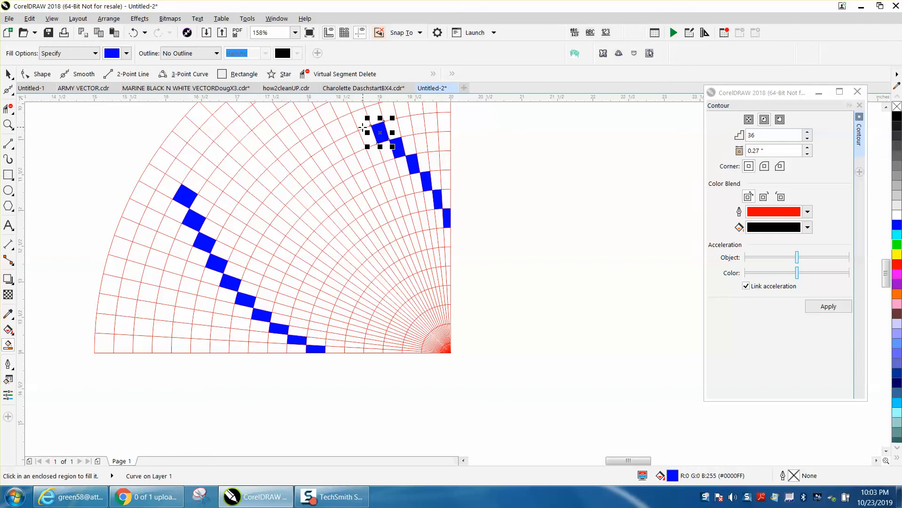
{"action": "left_click", "coordinate": [361, 119]}
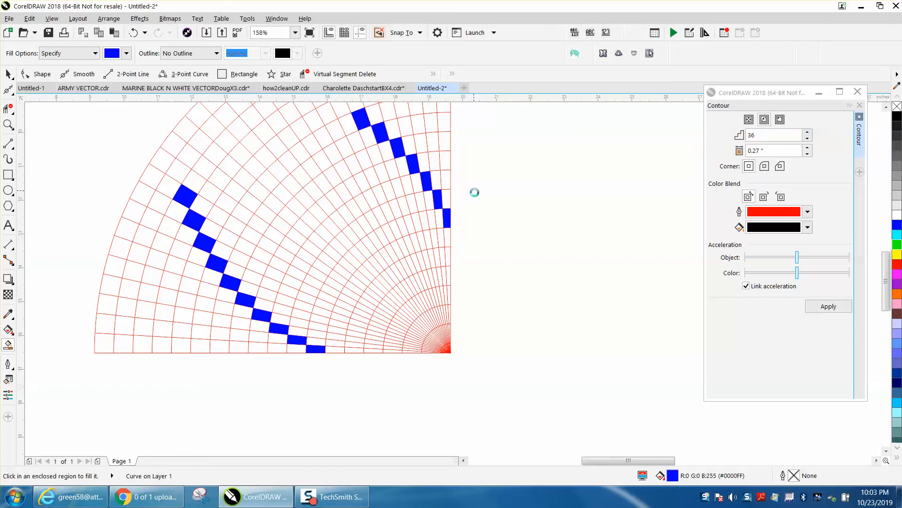
{"action": "scroll", "coordinate": [474, 192], "scroll_direction": "down", "scroll_amount": 2}
{"action": "left_click", "coordinate": [407, 149]}
{"action": "left_click", "coordinate": [399, 145]}
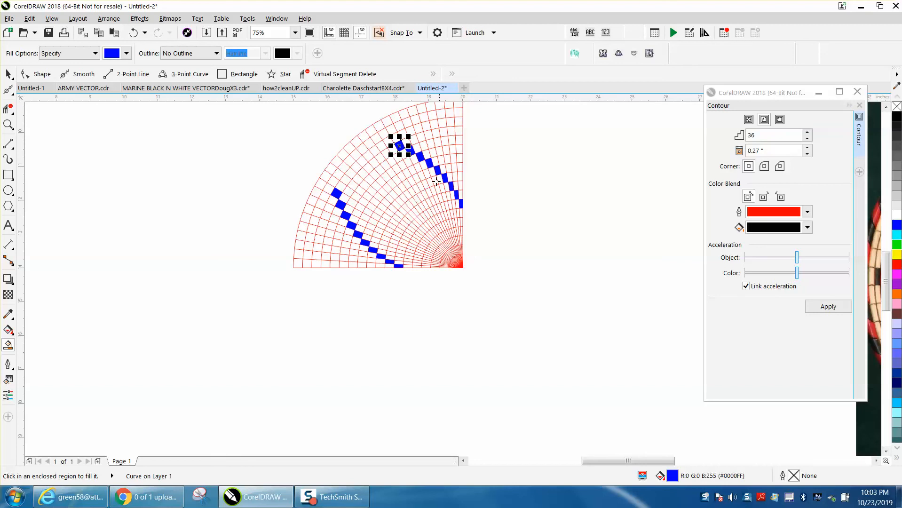
{"action": "left_click", "coordinate": [388, 142]}
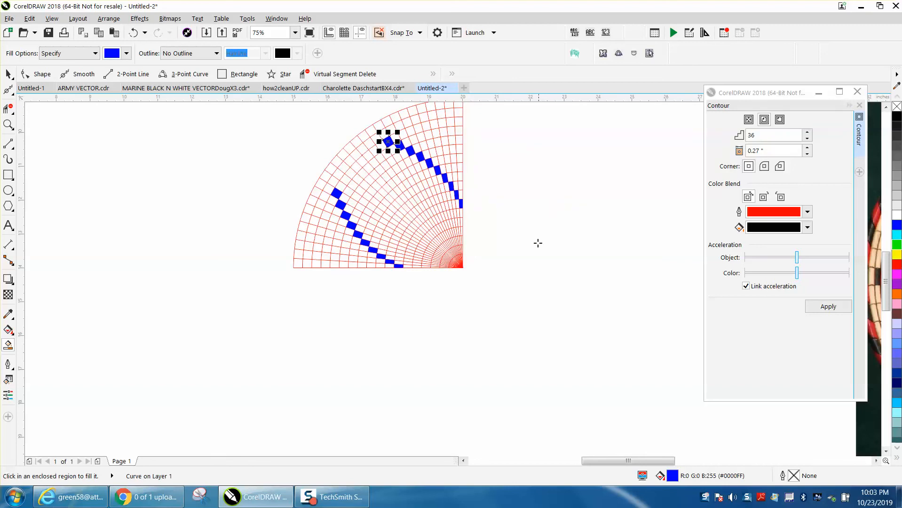
Smart-fill two converging inner diagonals blue, three cells inward from the lower arm's tip and four cells inward from the upper arm's tip
{"action": "left_click", "coordinate": [8, 125]}
{"action": "left_click_drag", "start_coordinate": [258, 135], "coordinate": [590, 324]}
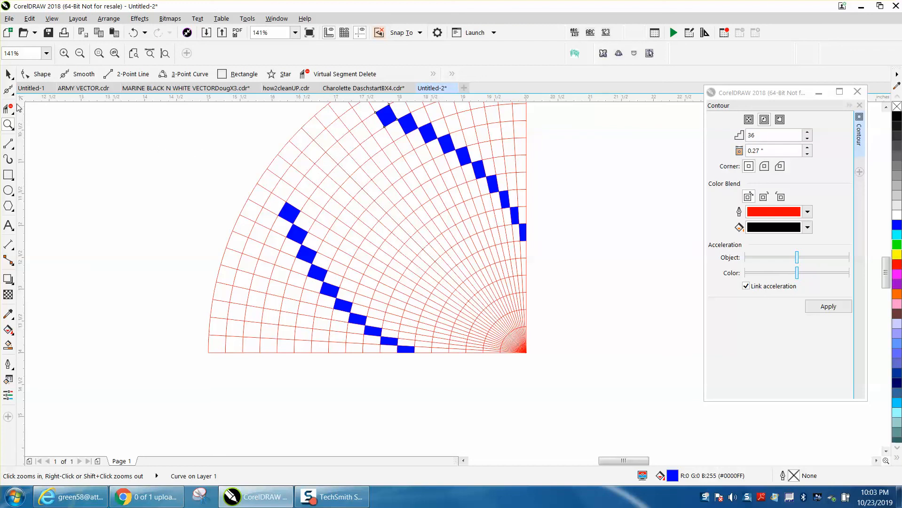
{"action": "left_click", "coordinate": [9, 344]}
{"action": "left_click", "coordinate": [311, 210]}
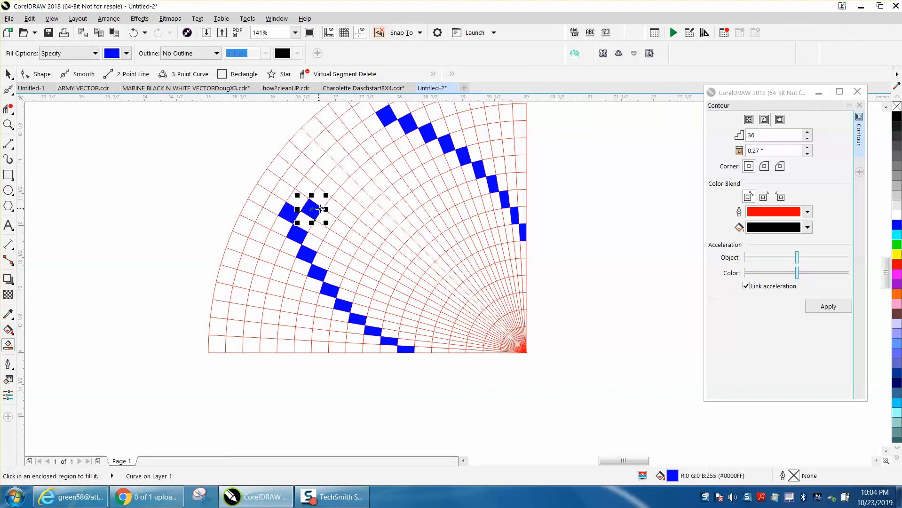
{"action": "left_click", "coordinate": [334, 208]}
{"action": "left_click", "coordinate": [385, 135]}
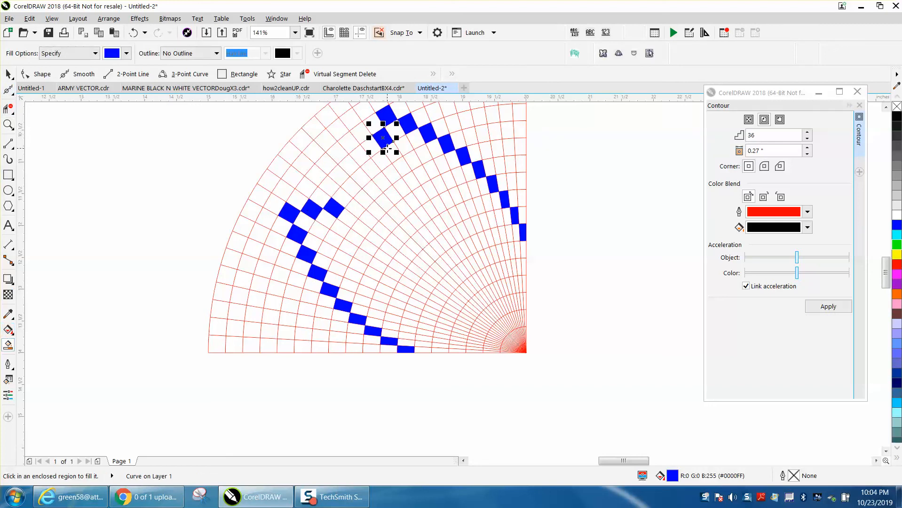
{"action": "left_click", "coordinate": [385, 165]}
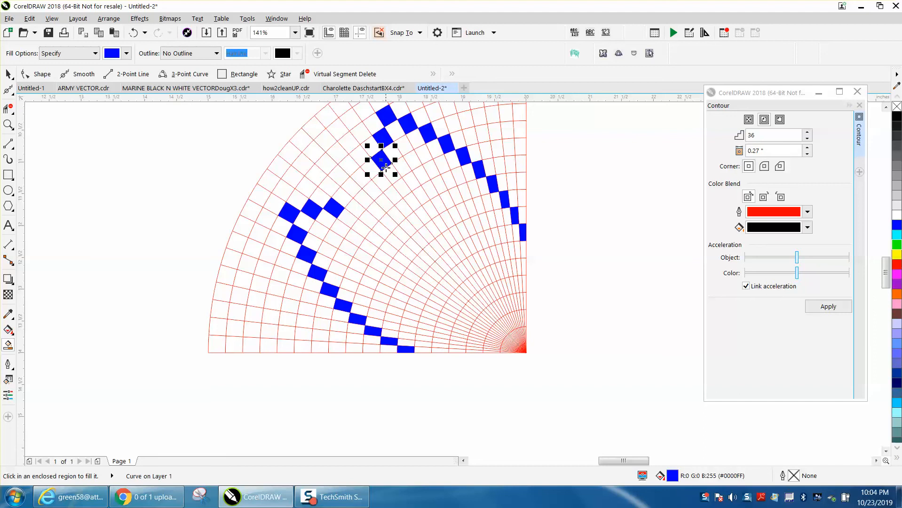
{"action": "left_click", "coordinate": [357, 207]}
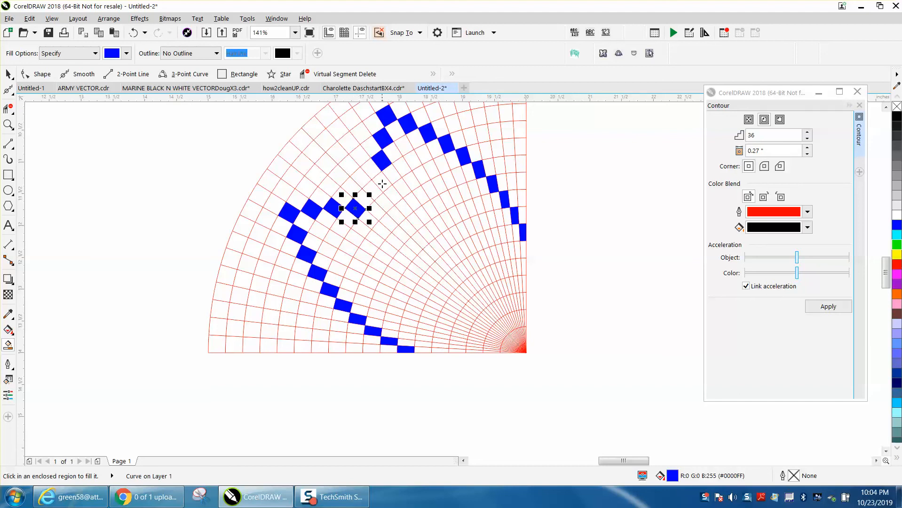
{"action": "left_click", "coordinate": [383, 183]}
{"action": "left_click", "coordinate": [384, 200]}
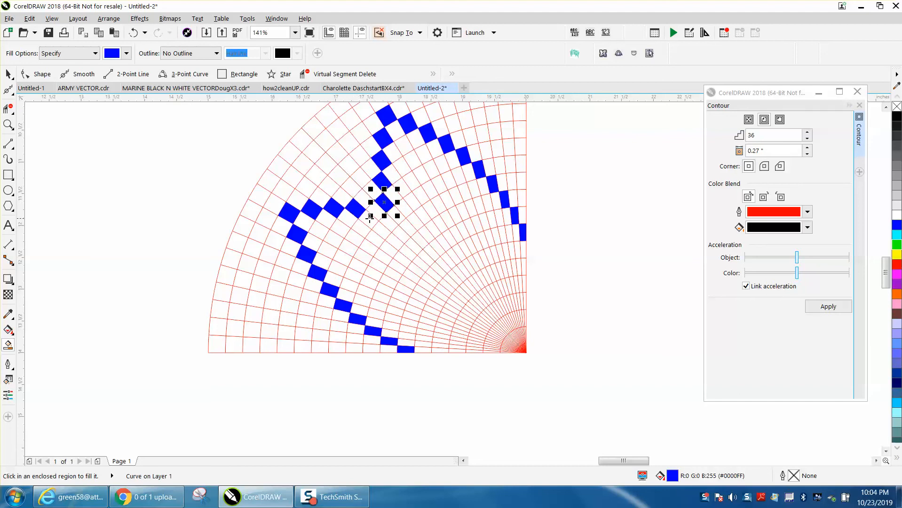
Try closing the notch between the converging inner diagonals with extra blue cells, and undo those fills
{"action": "left_click", "coordinate": [370, 218]}
{"action": "left_click", "coordinate": [382, 222]}
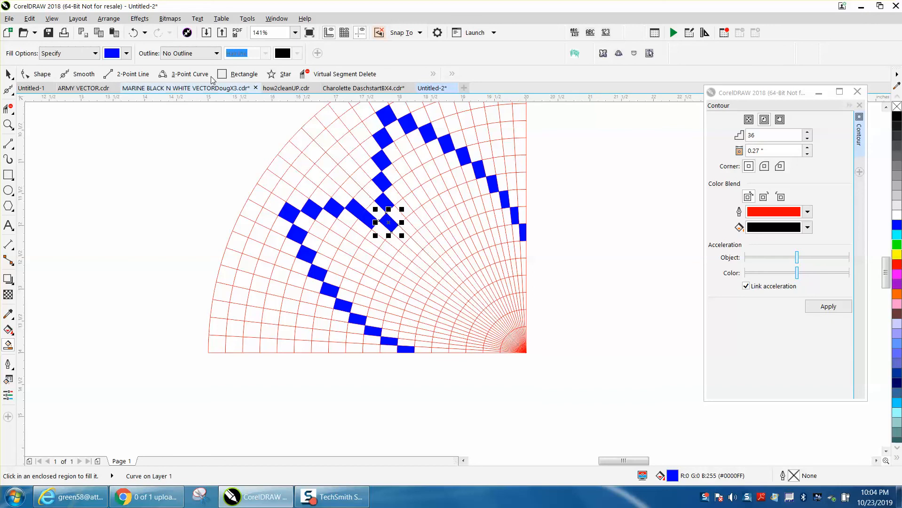
{"action": "left_click", "coordinate": [135, 33]}
{"action": "left_click", "coordinate": [136, 34]}
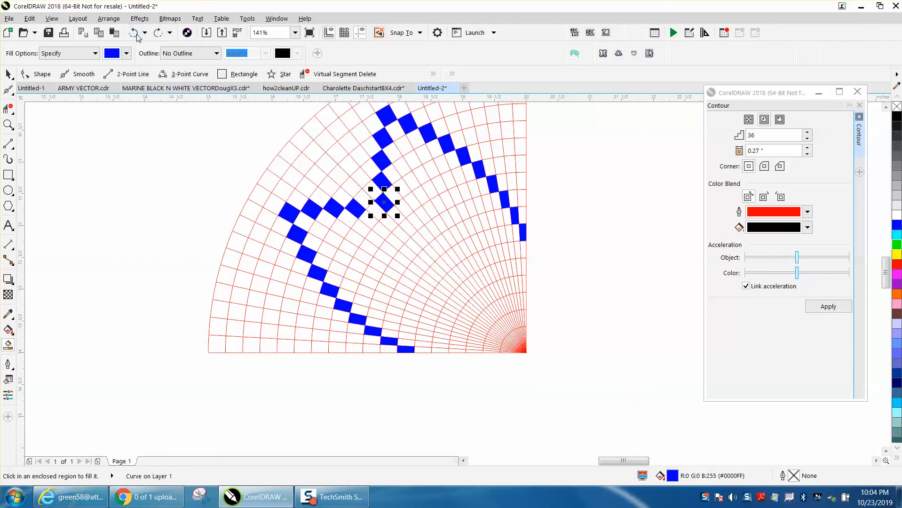
{"action": "left_click", "coordinate": [372, 226]}
{"action": "left_click", "coordinate": [390, 223]}
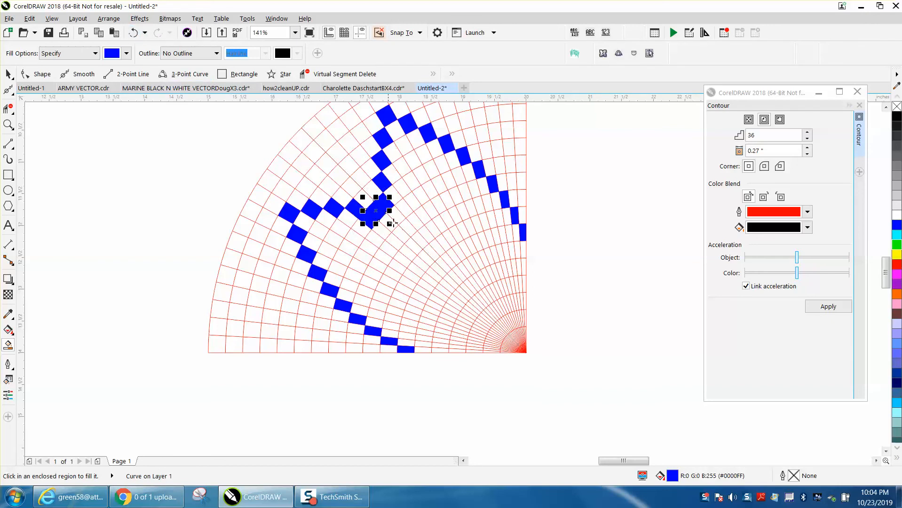
{"action": "left_click", "coordinate": [8, 74]}
{"action": "left_click", "coordinate": [103, 135]}
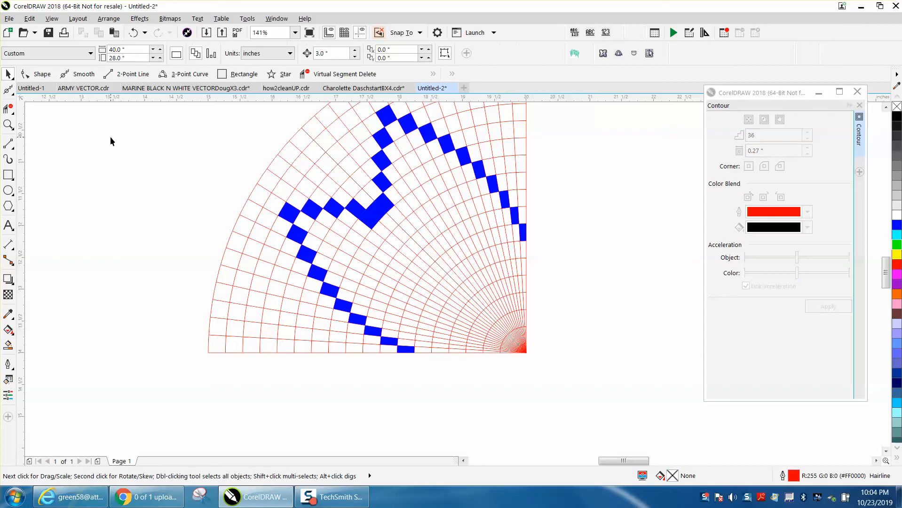
{"action": "left_click", "coordinate": [134, 32]}
{"action": "left_click", "coordinate": [133, 34]}
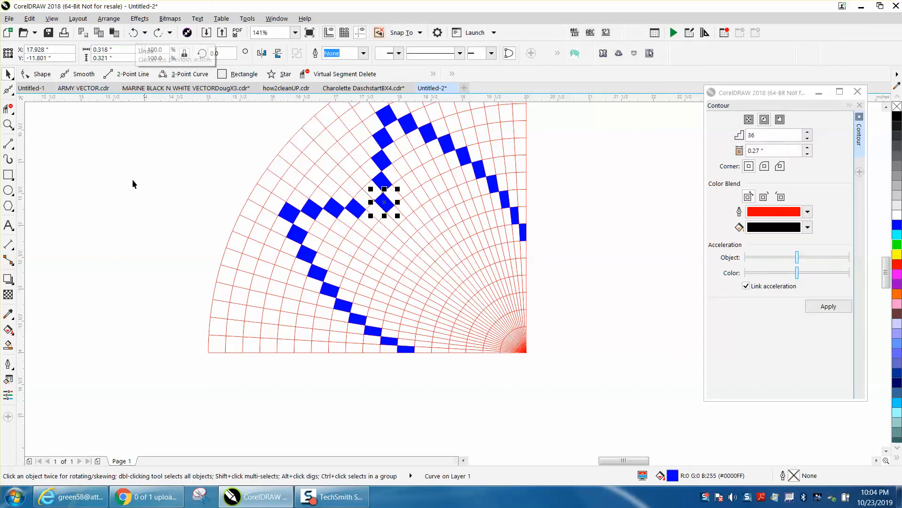
Smart-fill the single cell joining the ends of the two converging inner diagonals blue, and clear the selection
{"action": "left_click", "coordinate": [8, 344]}
{"action": "left_click", "coordinate": [368, 213]}
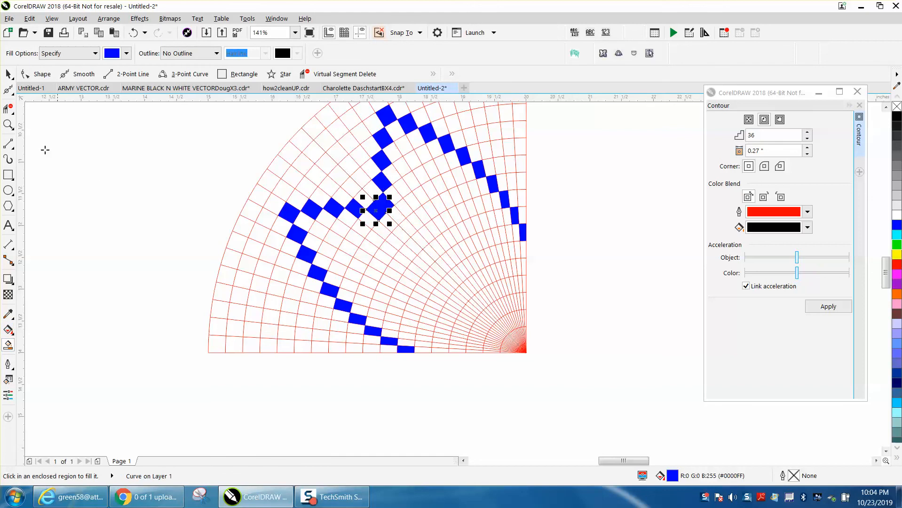
{"action": "left_click", "coordinate": [7, 75]}
{"action": "left_click", "coordinate": [95, 134]}
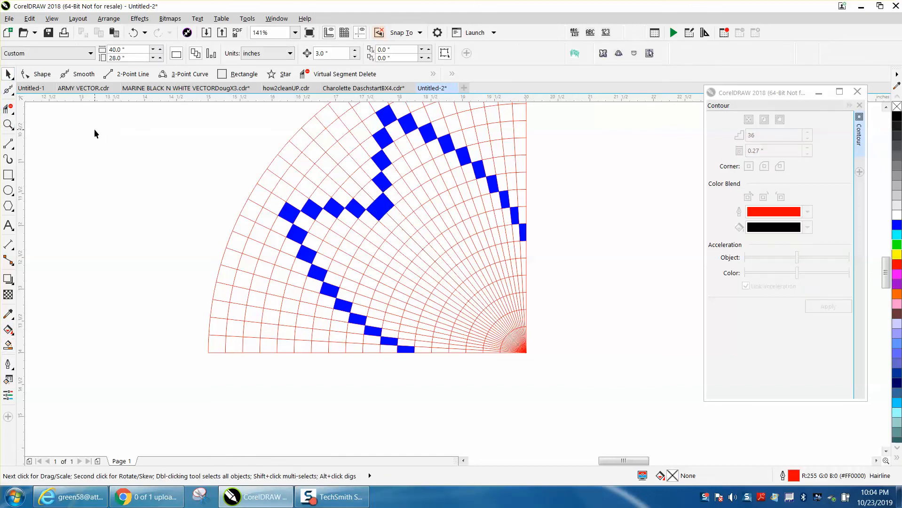
Select the grouped red quarter grid and lock it in place
{"action": "scroll", "coordinate": [247, 171], "scroll_direction": "down", "scroll_amount": 3}
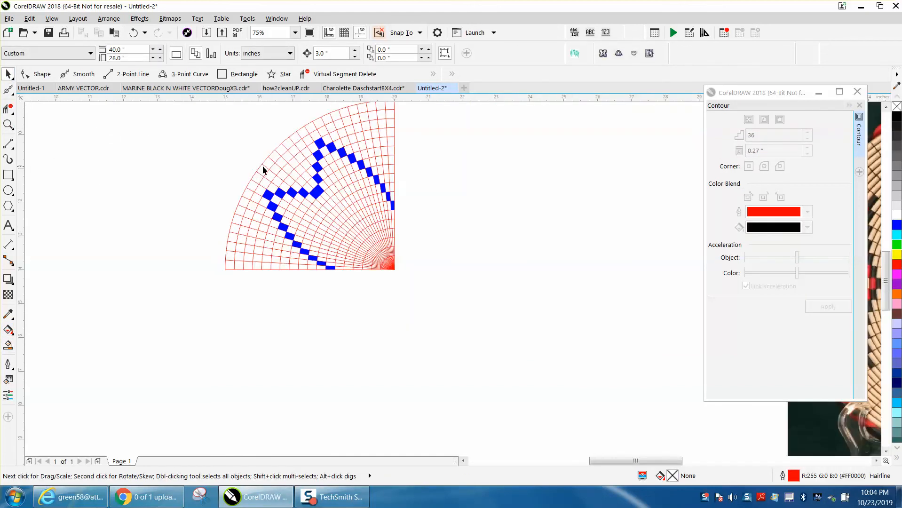
{"action": "left_click", "coordinate": [263, 167]}
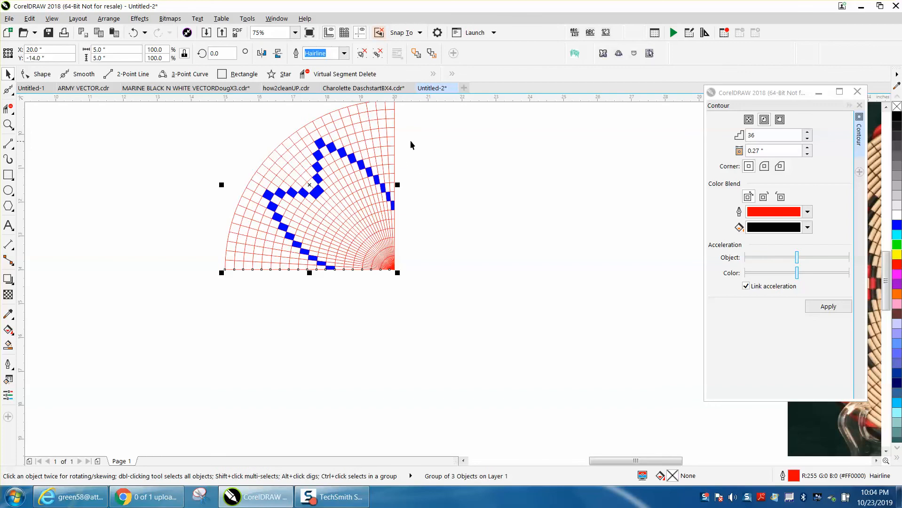
{"action": "scroll", "coordinate": [411, 141], "scroll_direction": "down", "scroll_amount": 3}
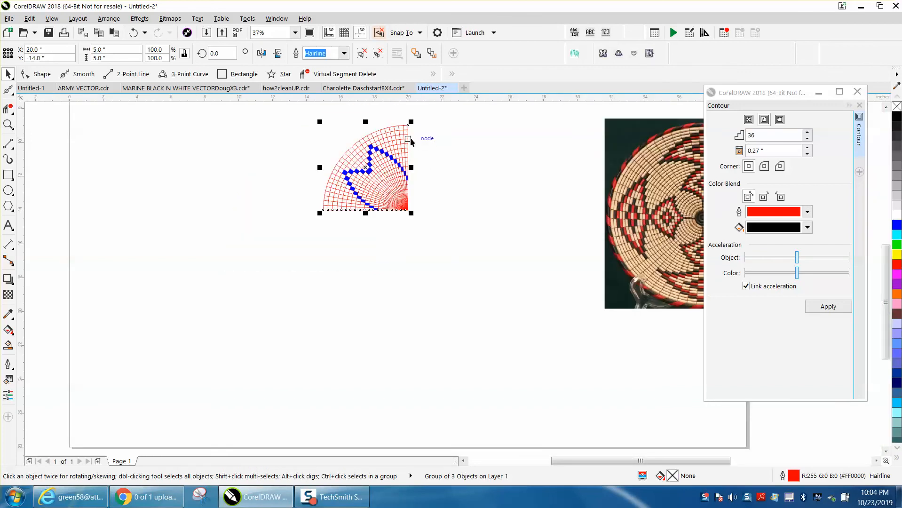
{"action": "left_click", "coordinate": [449, 144]}
{"action": "left_click", "coordinate": [408, 131]}
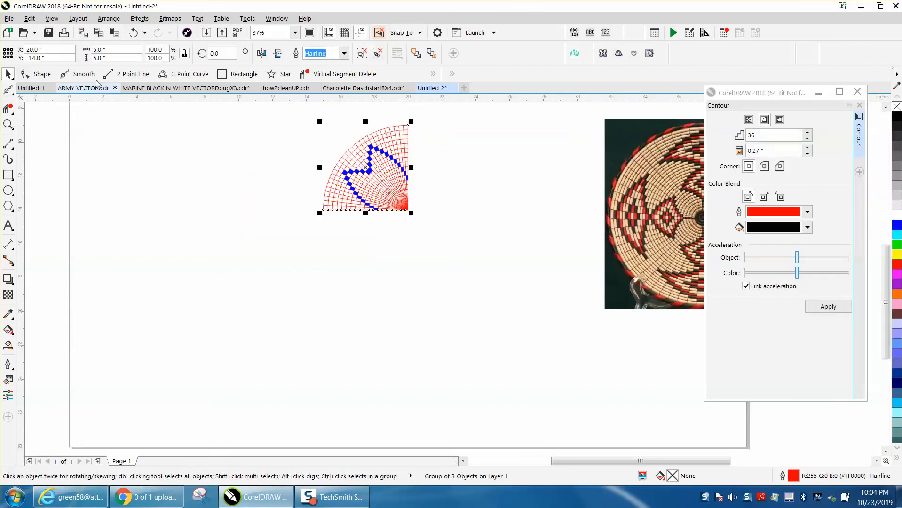
{"action": "left_click", "coordinate": [104, 20]}
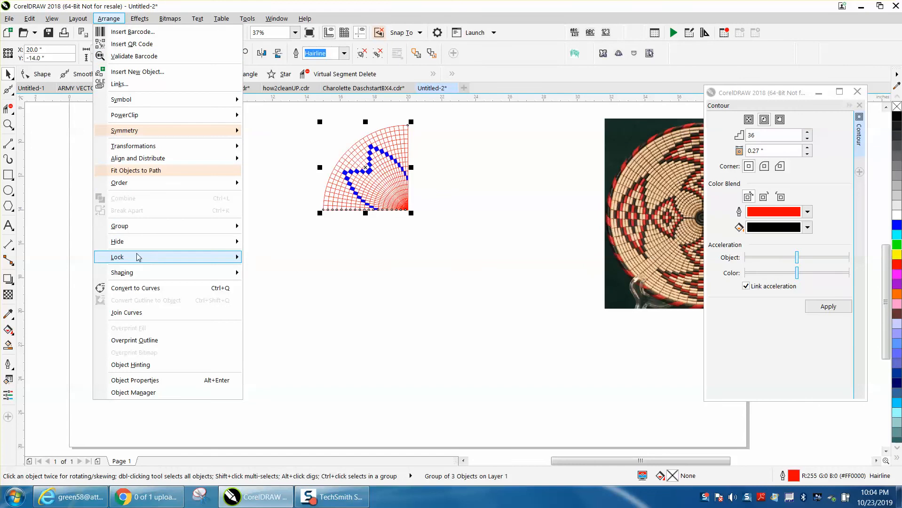
{"action": "mouse_move", "coordinate": [139, 257]}
{"action": "left_click", "coordinate": [254, 259]}
Select all the blue cells over the locked grid and group them
{"action": "left_click", "coordinate": [262, 223]}
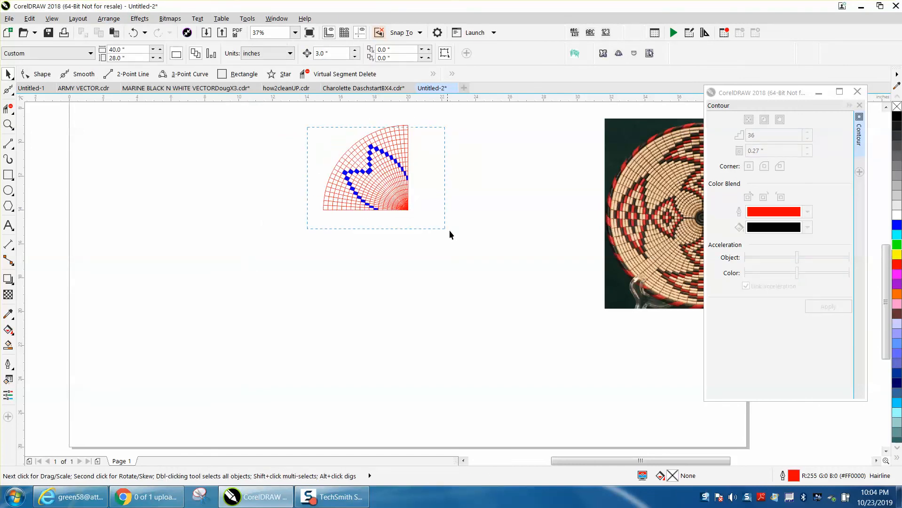
{"action": "left_click_drag", "start_coordinate": [449, 231], "coordinate": [451, 231]}
{"action": "key", "text": "ctrl+g"}
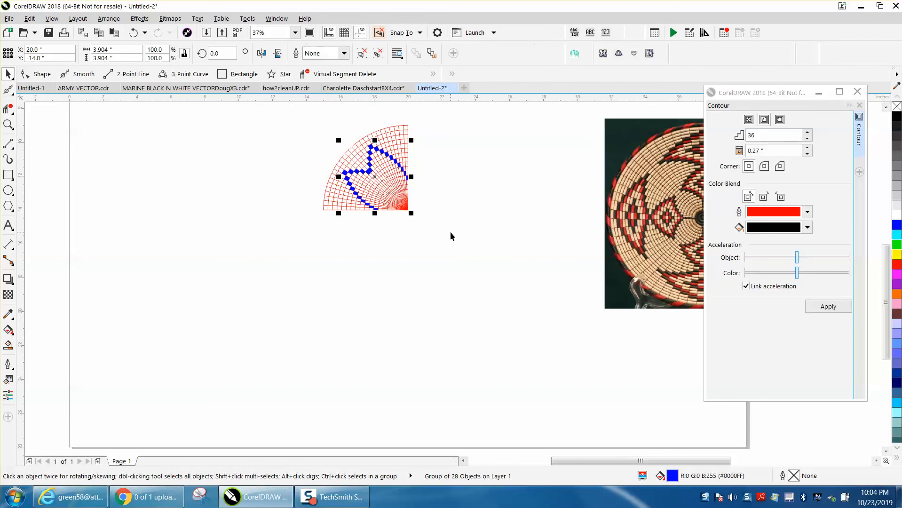
Move the blue group's rotation center onto the quarter grid's corner point where all the radial lines converge
{"action": "left_click", "coordinate": [8, 124]}
{"action": "left_click_drag", "start_coordinate": [322, 132], "coordinate": [502, 244]}
{"action": "left_click", "coordinate": [8, 74]}
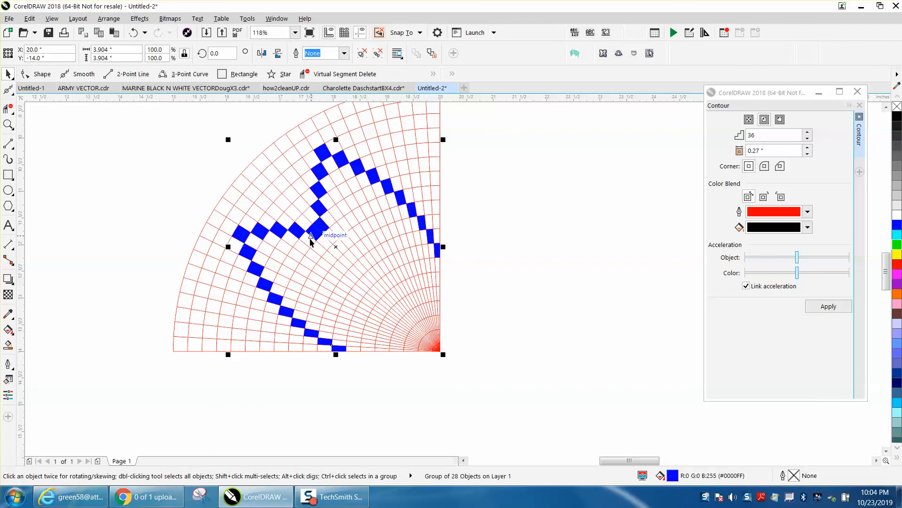
{"action": "left_click", "coordinate": [308, 235]}
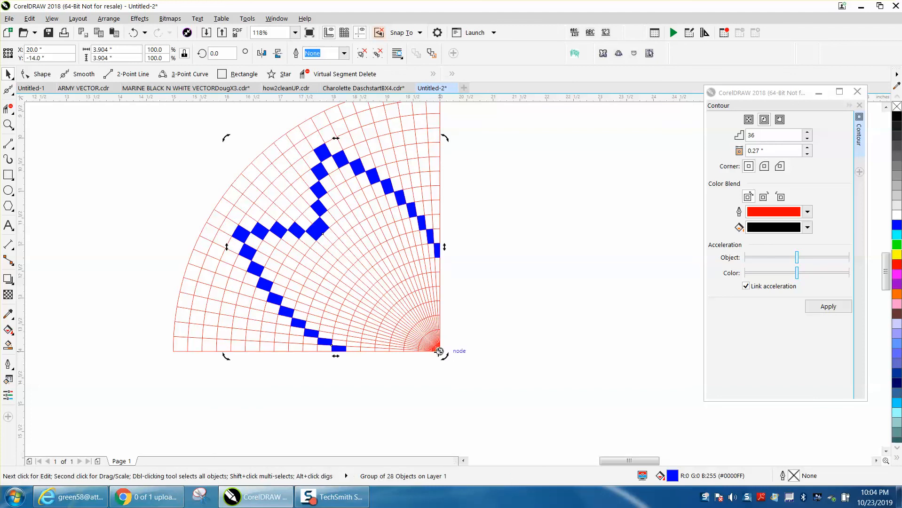
{"action": "scroll", "coordinate": [474, 331], "scroll_direction": "down", "scroll_amount": 3}
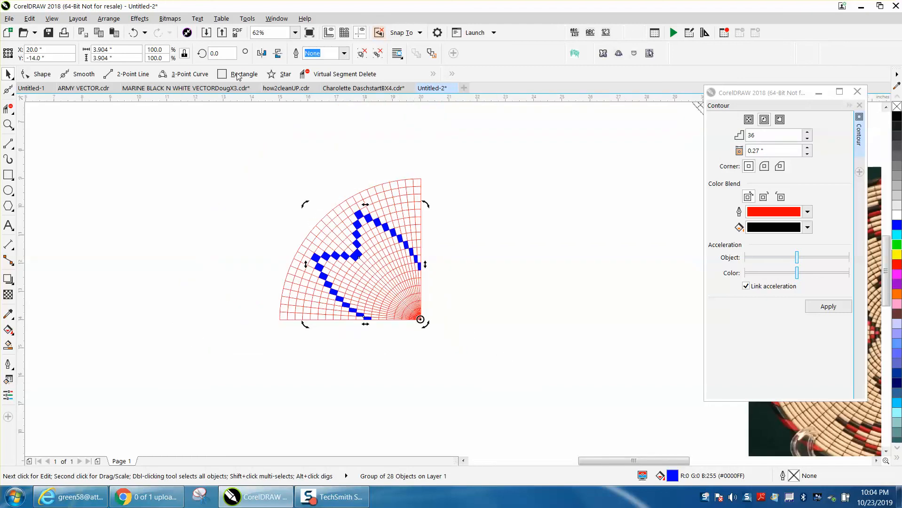
Create three rotated copies of the blue group at 90° increments around the grid's corner to complete the full-circle pattern
{"action": "double_click", "coordinate": [226, 55]}
{"action": "type", "text": "45"}
{"action": "key", "text": "Return"}
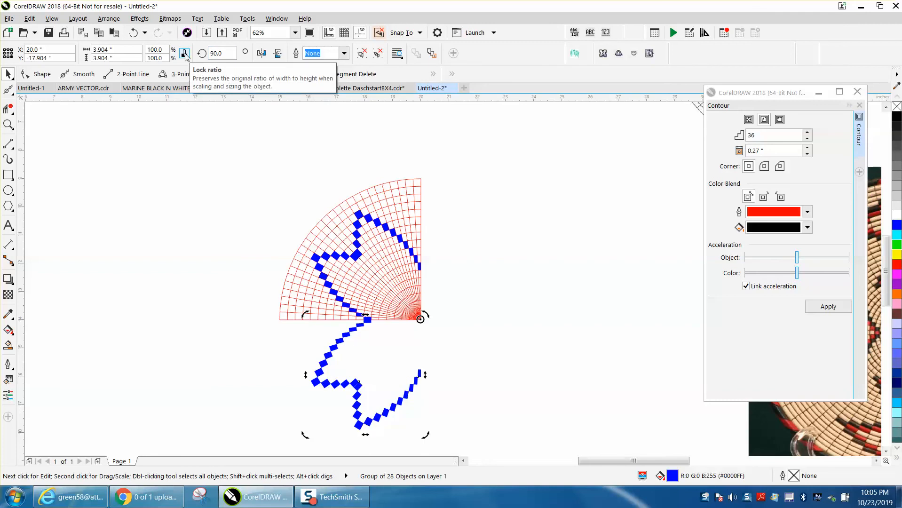
{"action": "key", "text": "ctrl+d"}
{"action": "key", "text": "ctrl+d"}
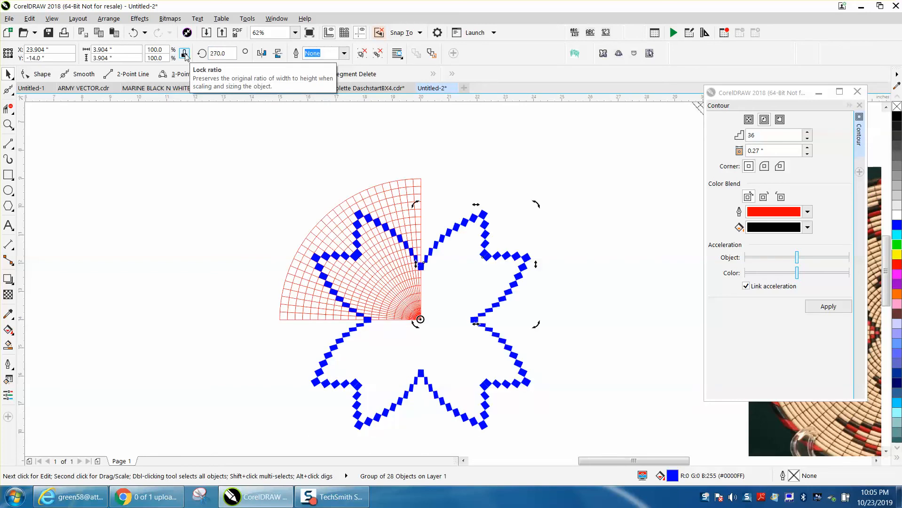
{"action": "right_click", "coordinate": [186, 54]}
{"action": "left_click", "coordinate": [525, 182]}
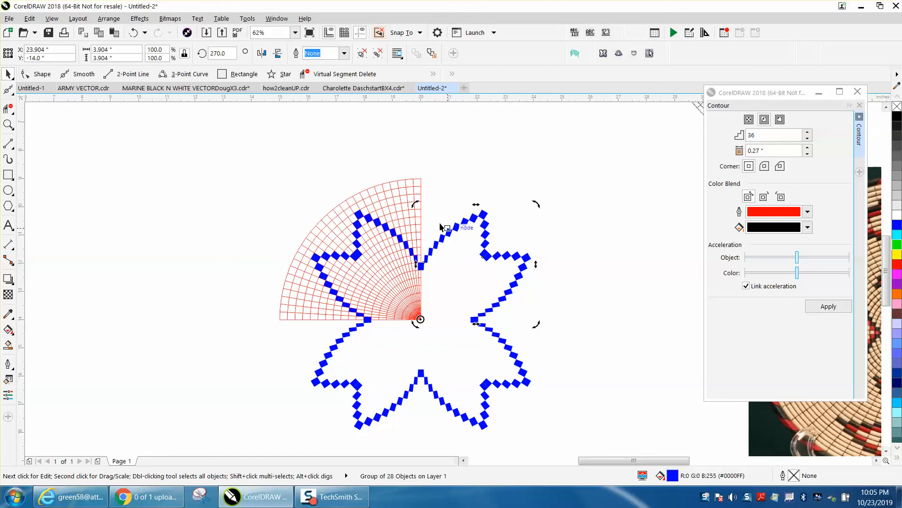
Close the Contour settings and examine the woven basket reference photo up close
{"action": "left_click", "coordinate": [857, 91]}
{"action": "scroll", "coordinate": [604, 268], "scroll_direction": "down", "scroll_amount": 4}
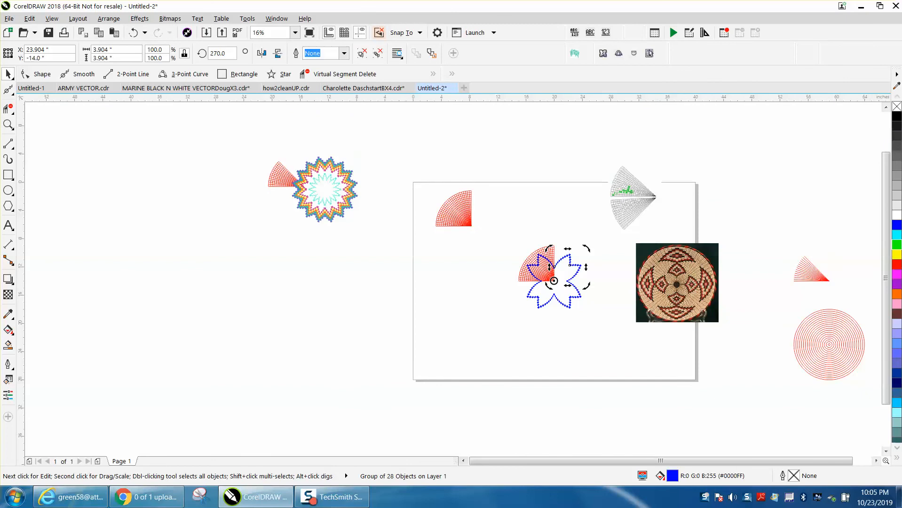
{"action": "key", "text": "z"}
{"action": "left_click_drag", "start_coordinate": [638, 245], "coordinate": [729, 318]}
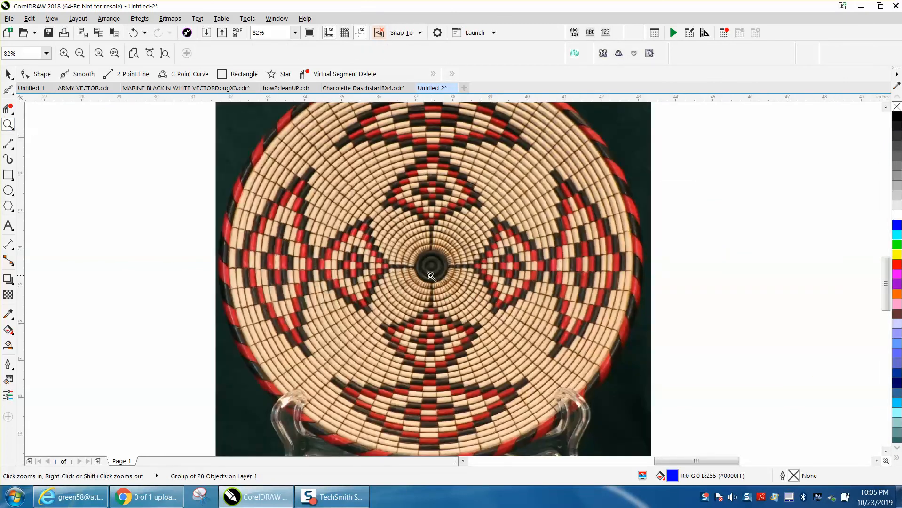
{"action": "scroll", "coordinate": [432, 234], "scroll_direction": "down", "scroll_amount": 2}
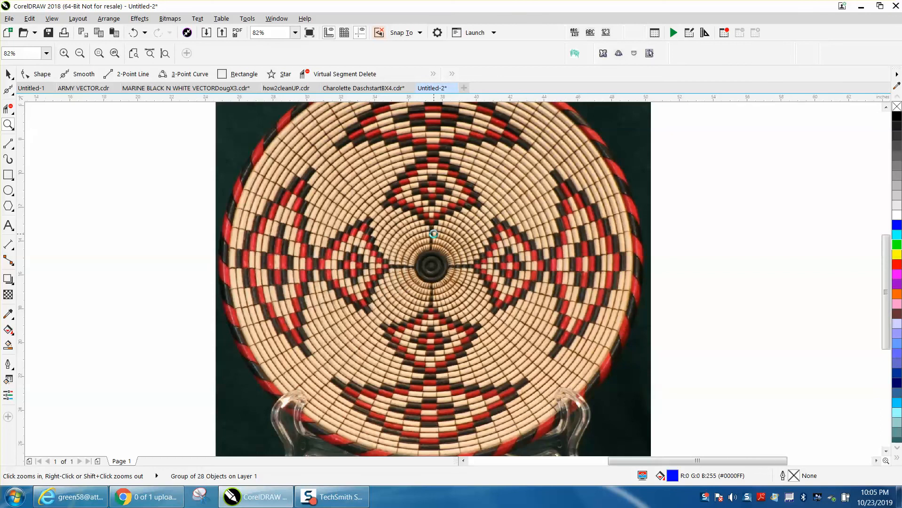